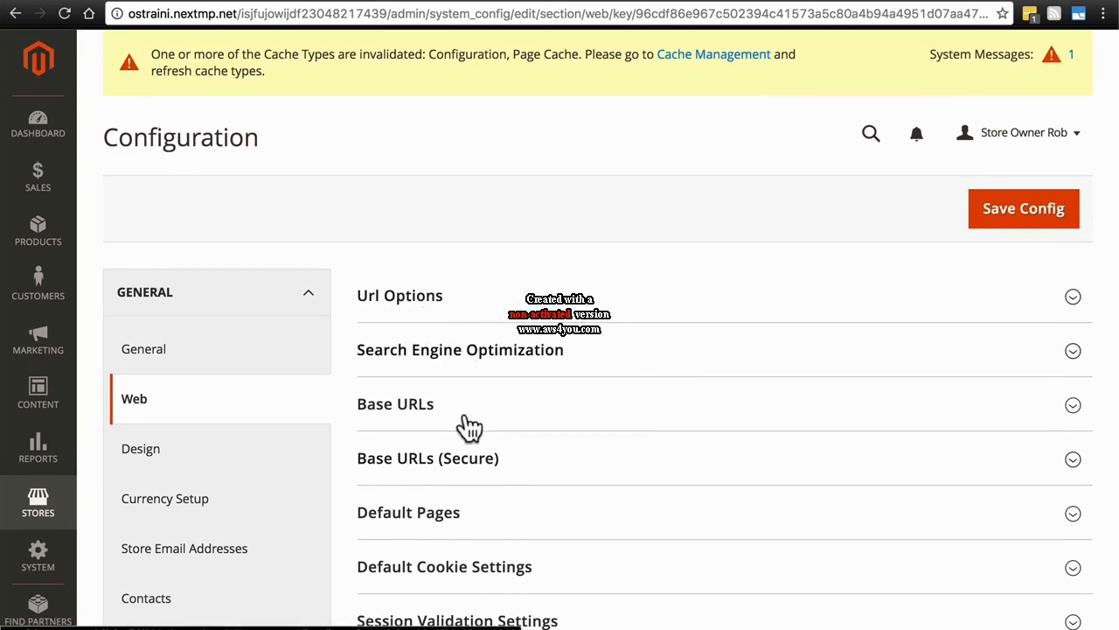
- Expand the Url Options section and review the store code and base URL auto-redirect settings
left_click(434, 303)
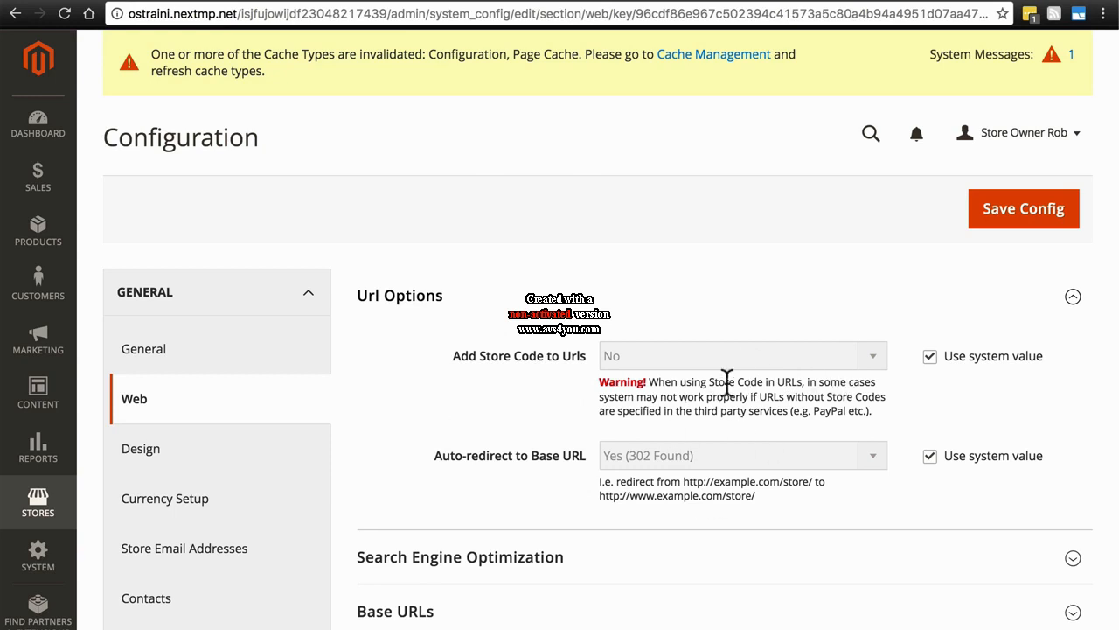
scroll(766, 487, "down", 2)
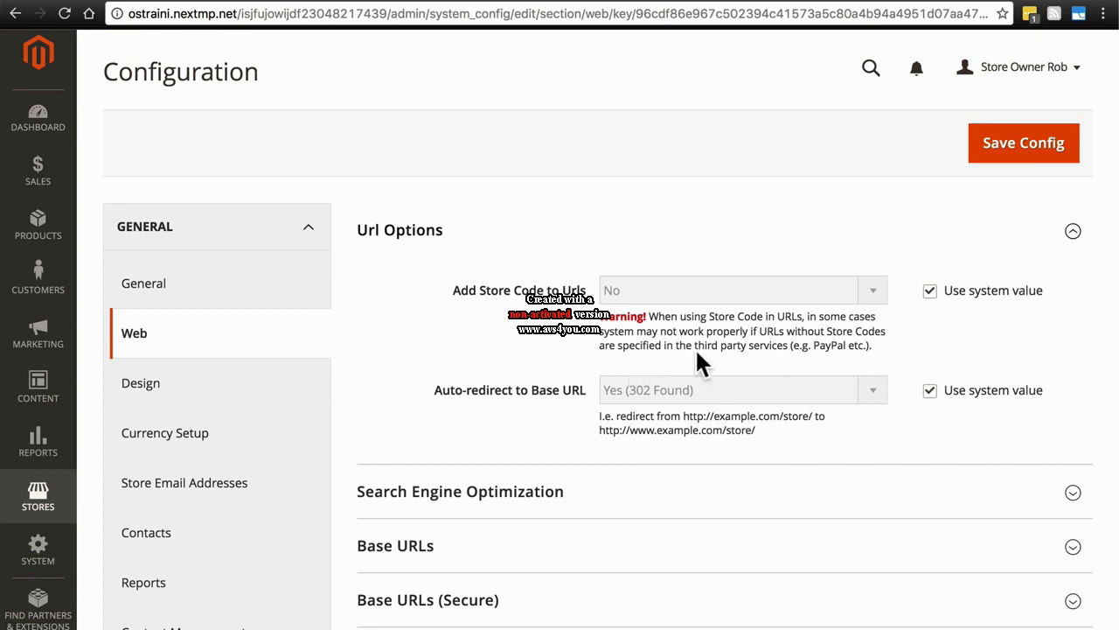
scroll(451, 298, "down", 3)
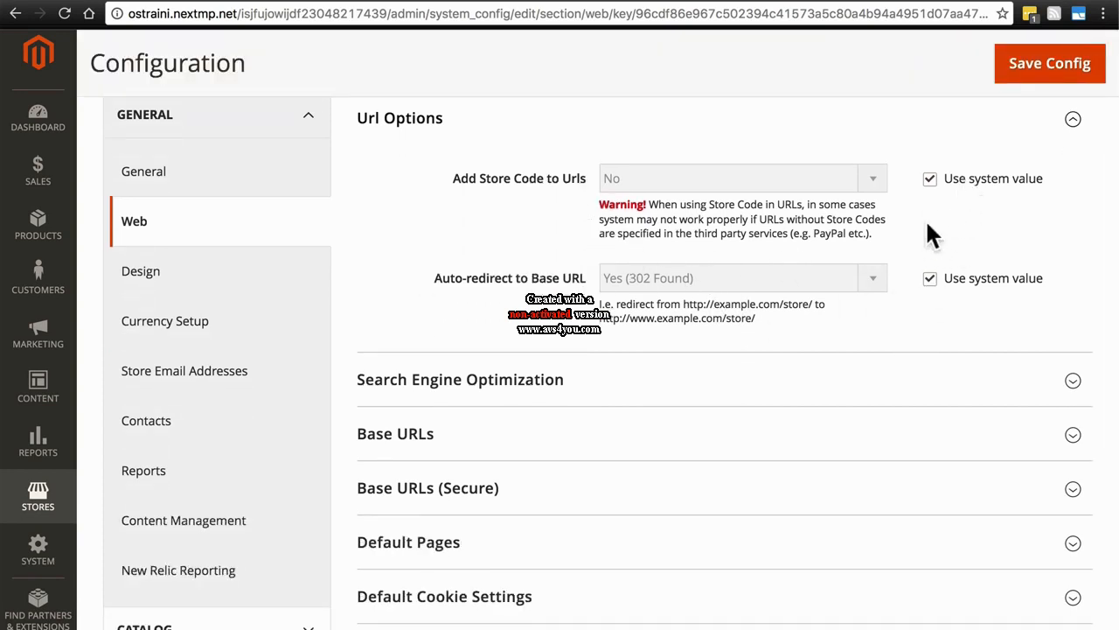
- Expand the Search Engine Optimization section and set Use Web Server Rewrites to use the system value
left_click(572, 390)
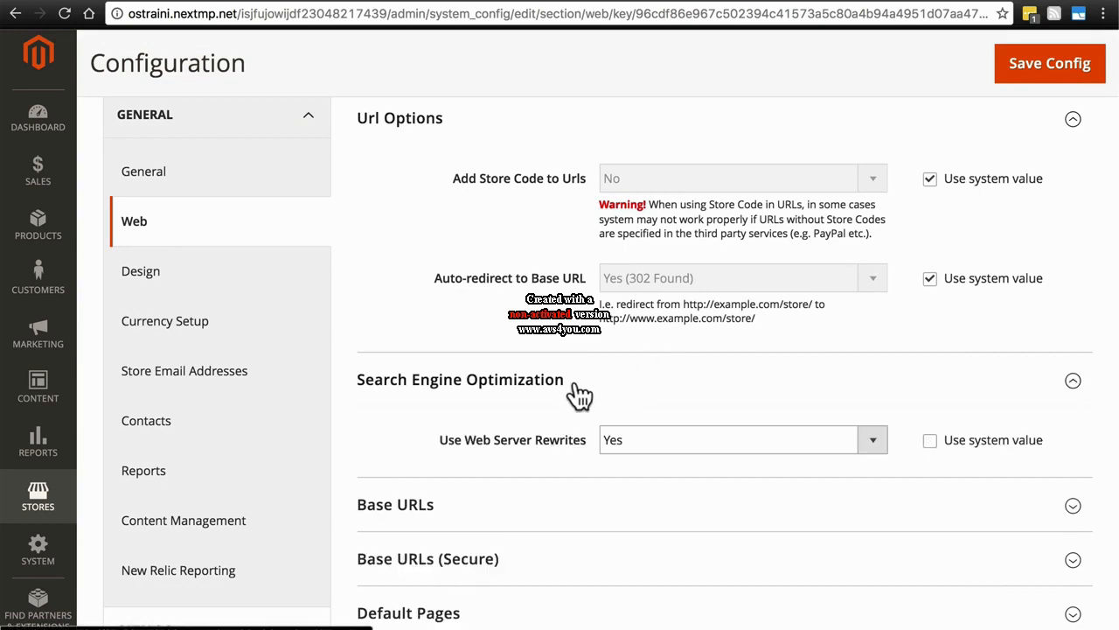
scroll(511, 354, "down", 2)
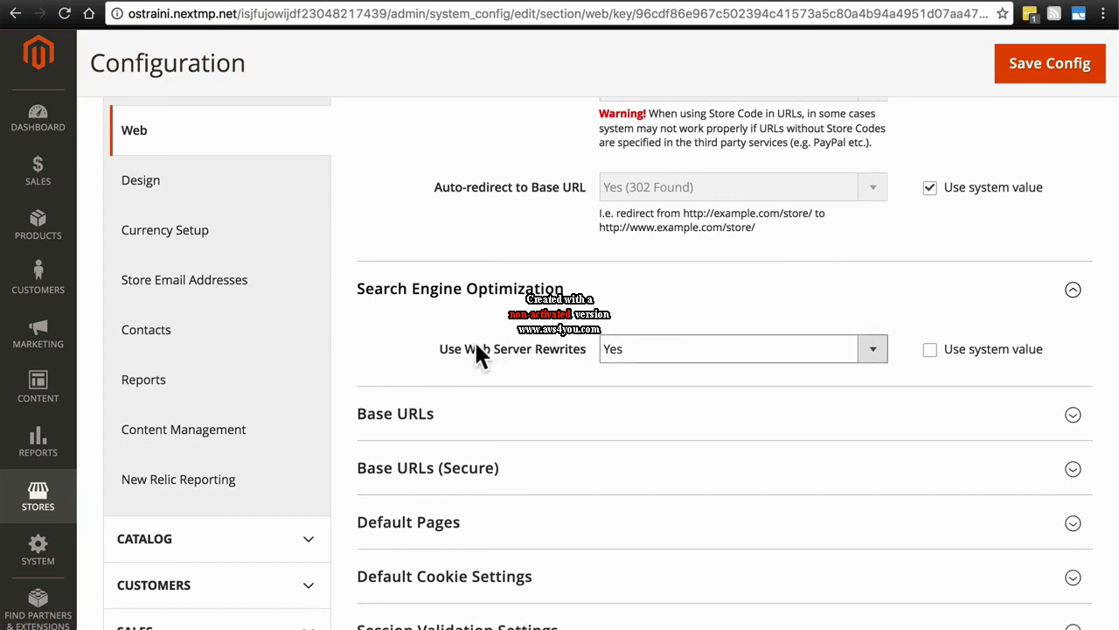
left_click(929, 350)
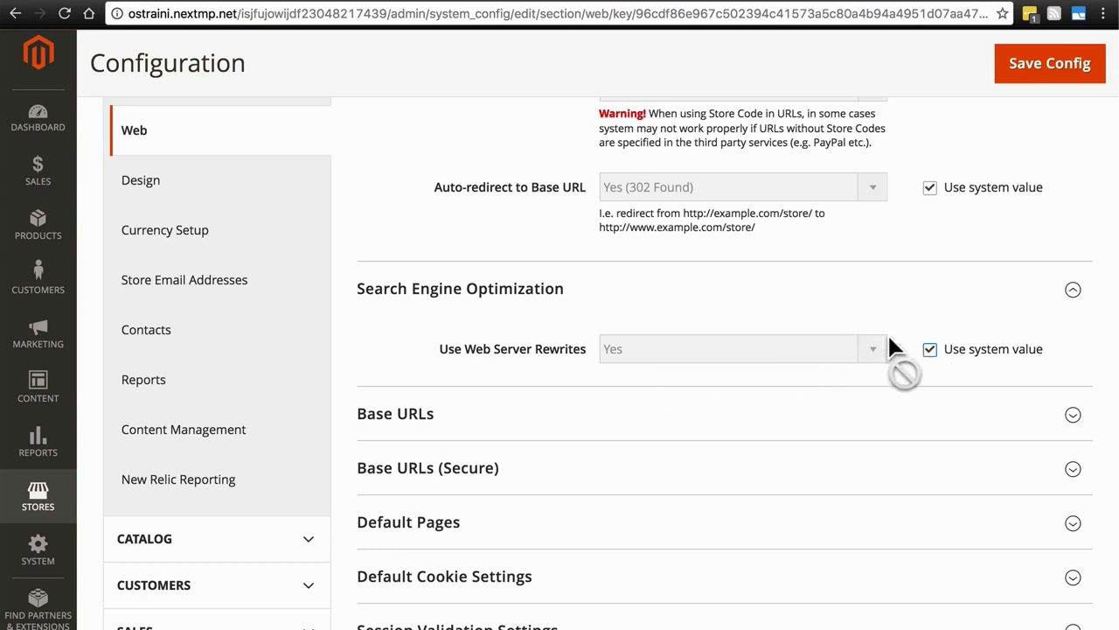
left_click(929, 349)
left_click(931, 349)
- Expand the Base URLs section and review the base, link, static view files and user media files URLs
scroll(464, 324, "down", 2)
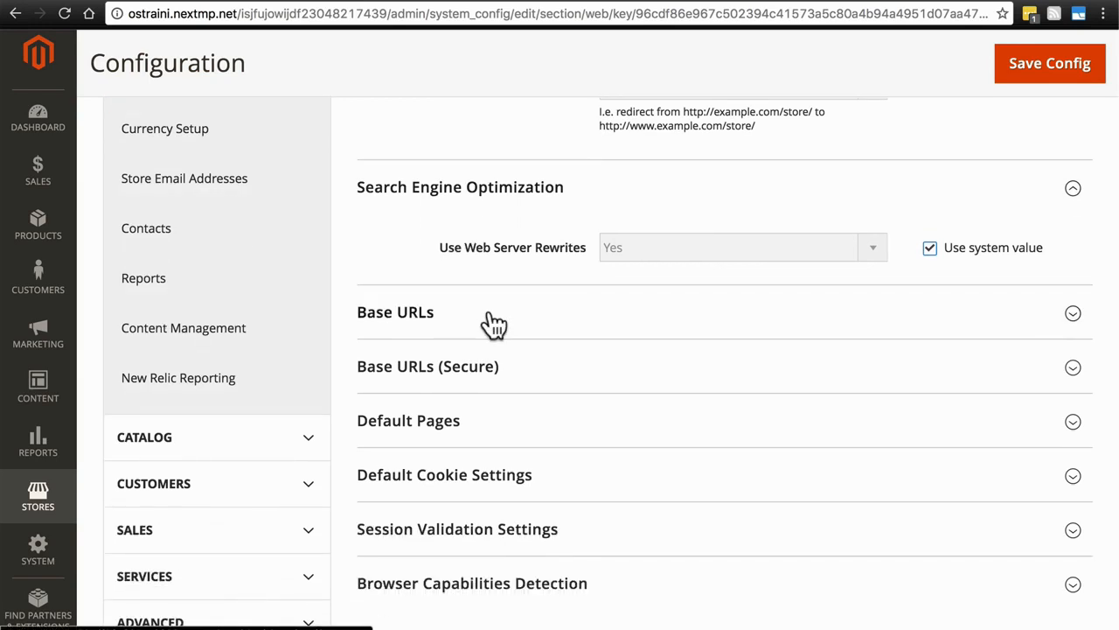
left_click(492, 325)
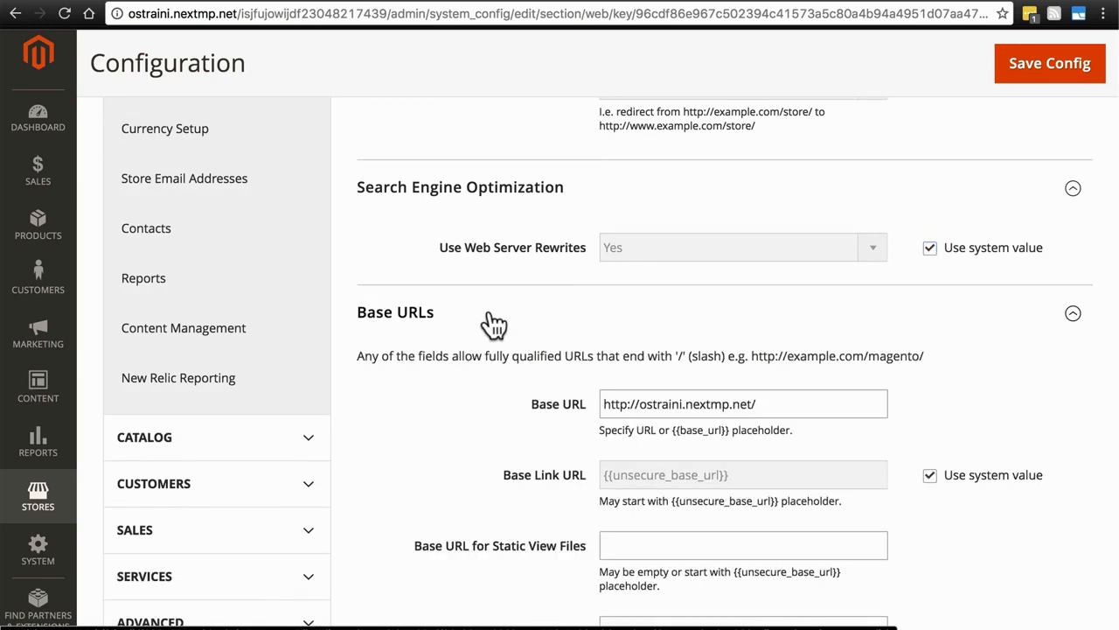
scroll(494, 325, "down", 2)
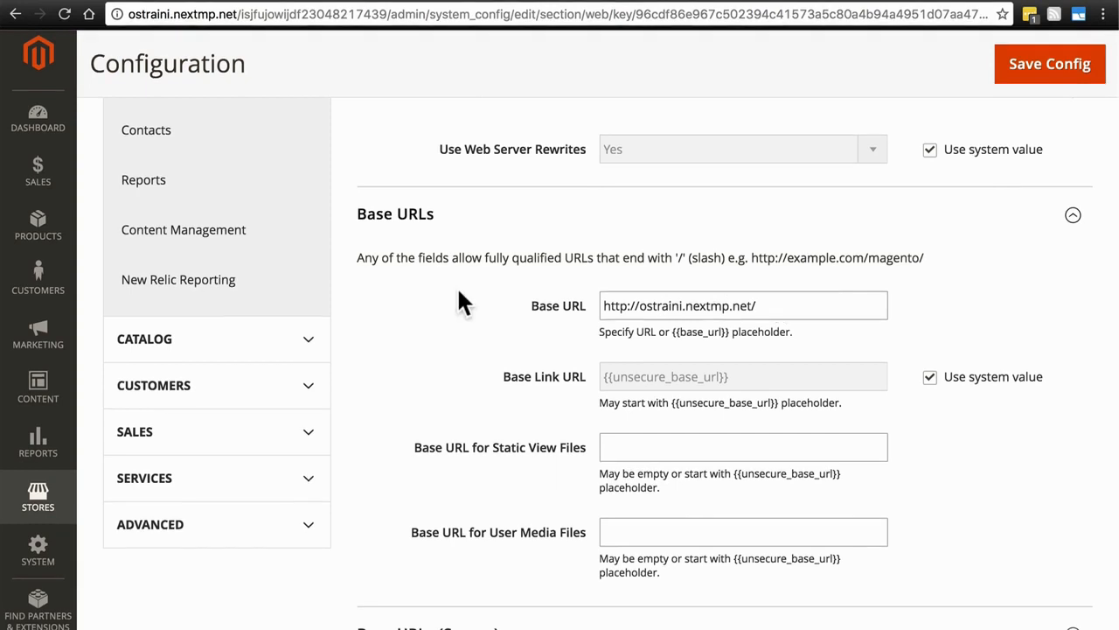
scroll(458, 300, "down", 2)
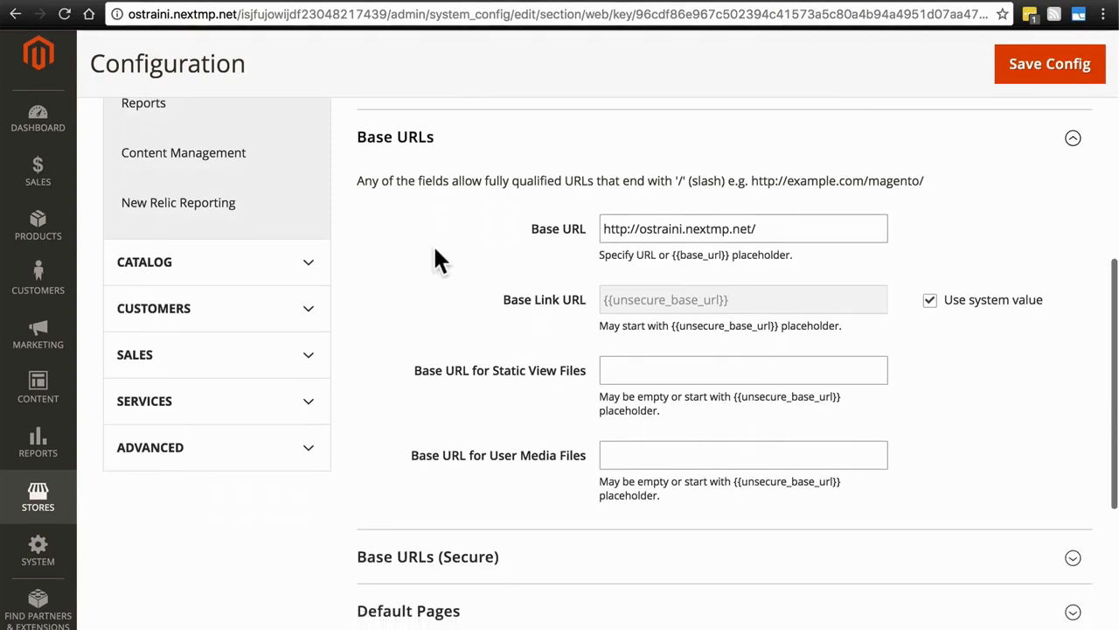
- Expand the Base URLs (Secure) section and review its secure URL, storefront, admin and offloader header settings
scroll(435, 249, "down", 5)
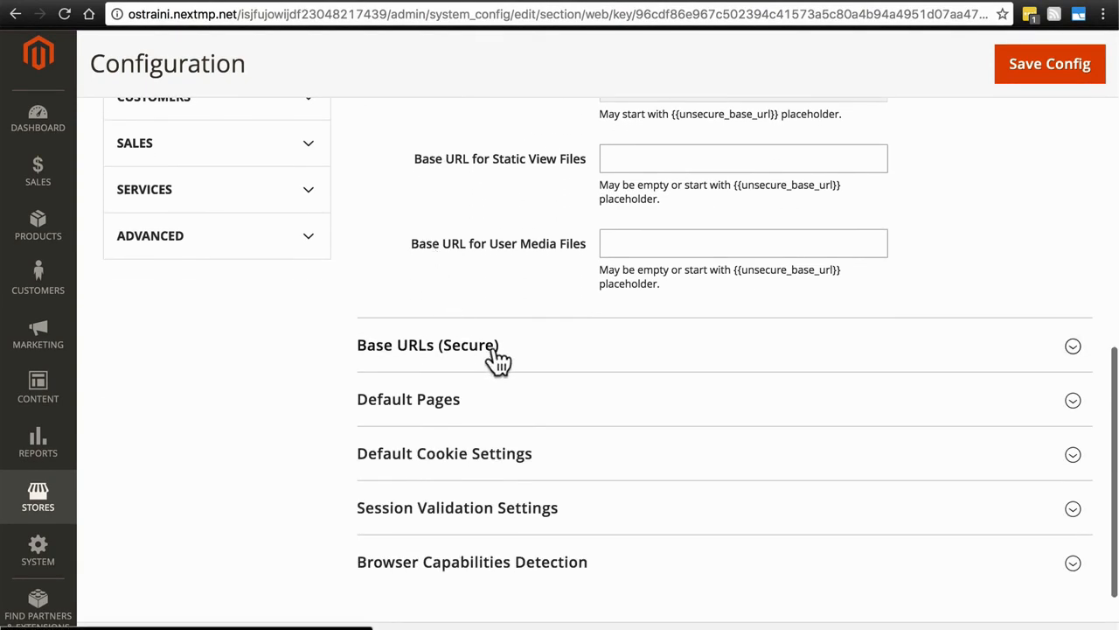
left_click(457, 350)
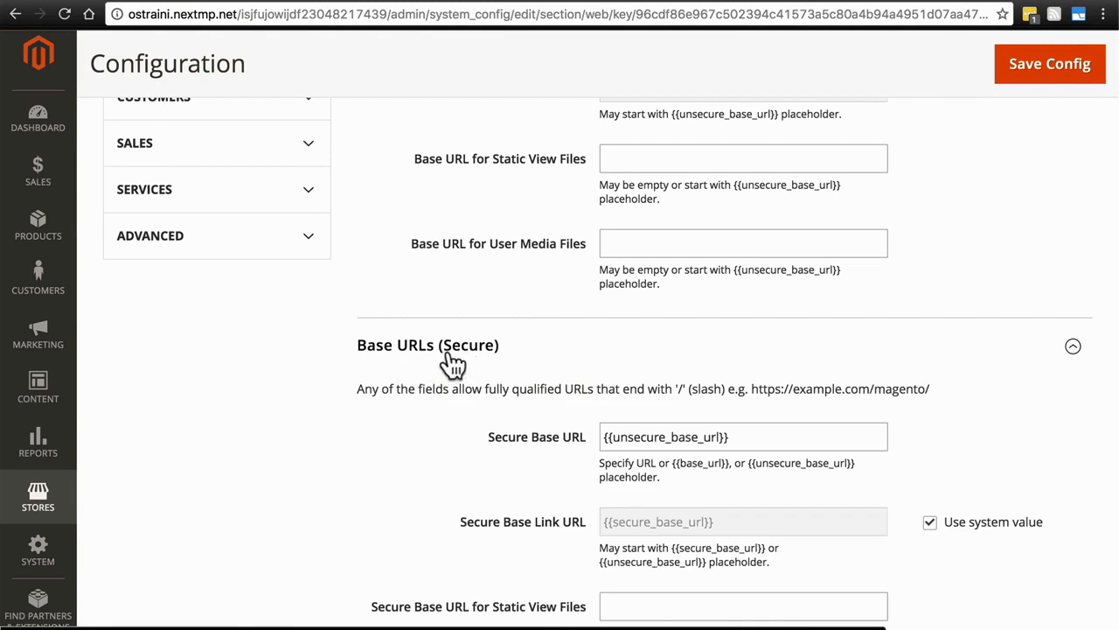
scroll(507, 442, "down", 3)
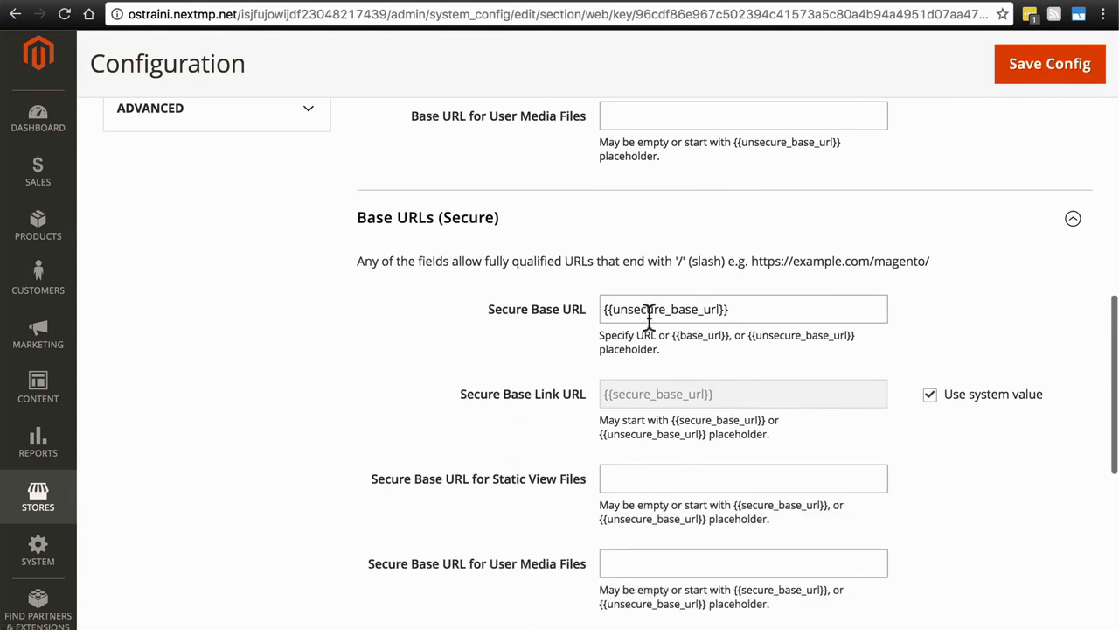
scroll(504, 328, "down", 8)
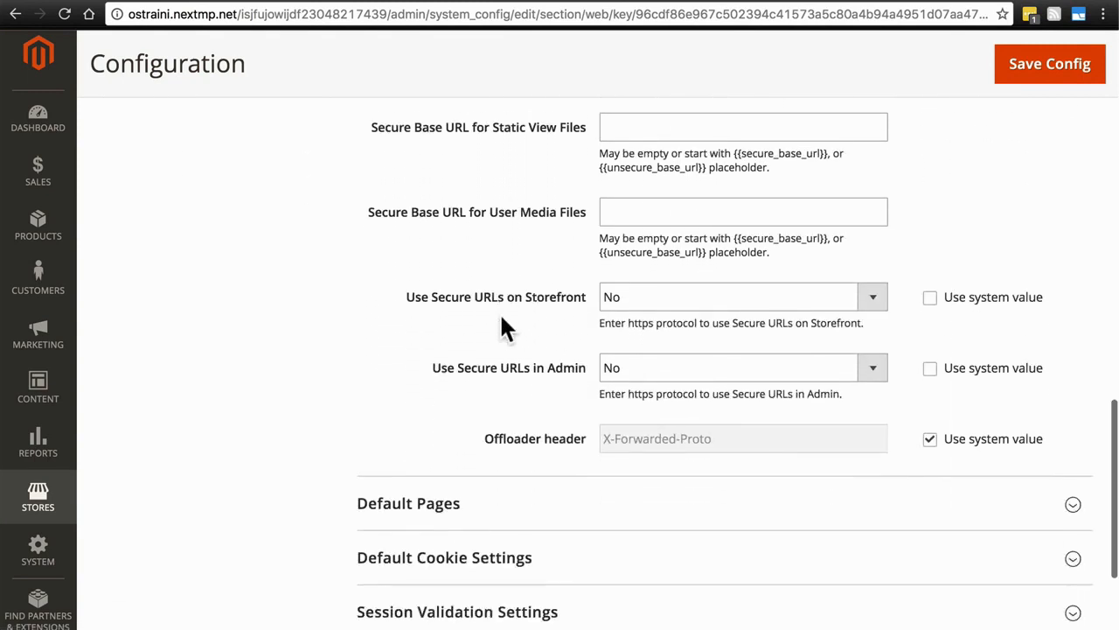
scroll(504, 325, "down", 1)
- Expand the Default Pages and Default Cookie Settings sections and review their options
scroll(358, 280, "down", 3)
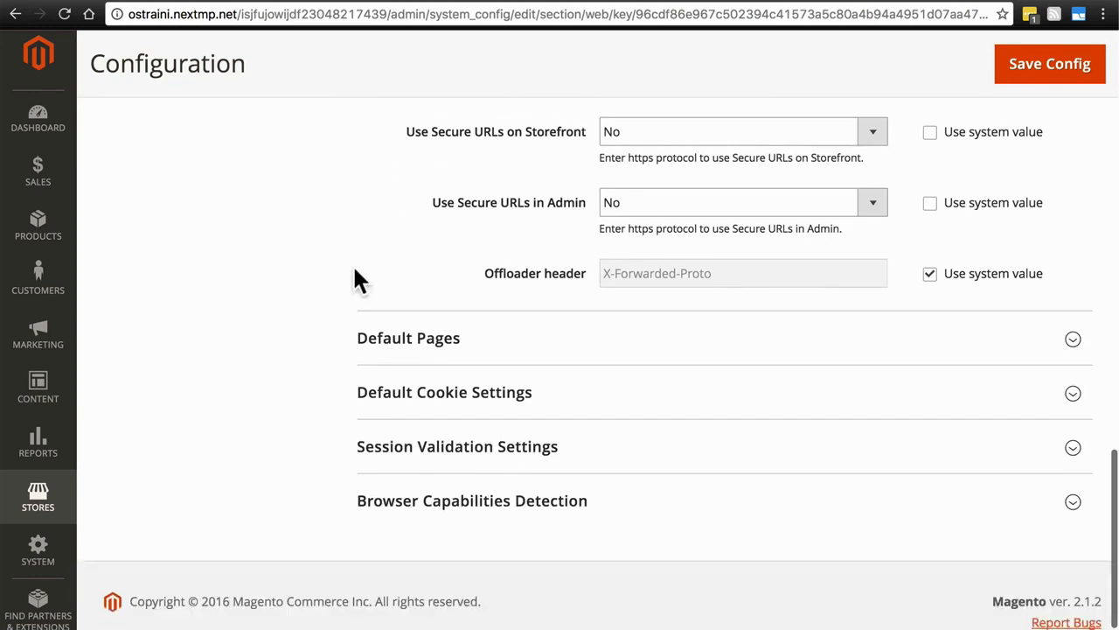
left_click(401, 306)
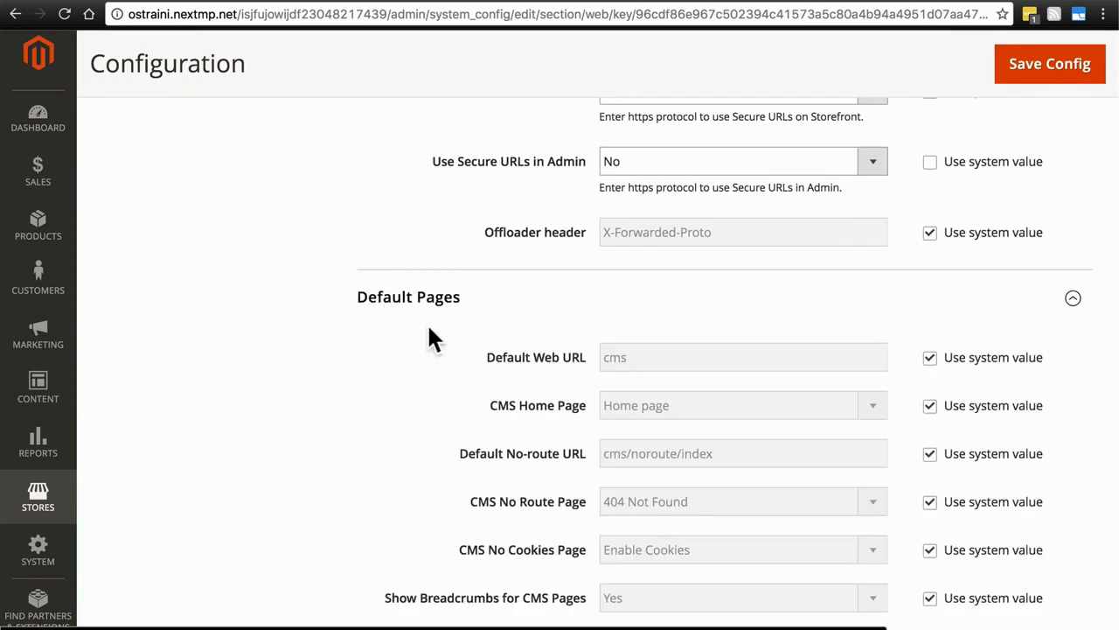
scroll(429, 337, "down", 5)
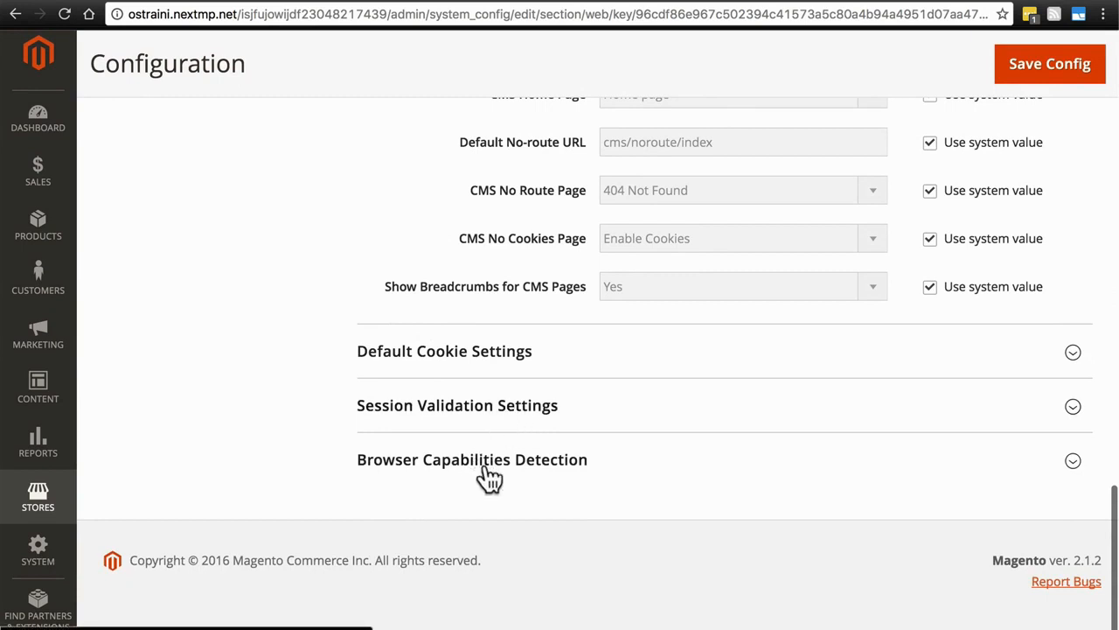
left_click(498, 358)
scroll(399, 286, "down", 5)
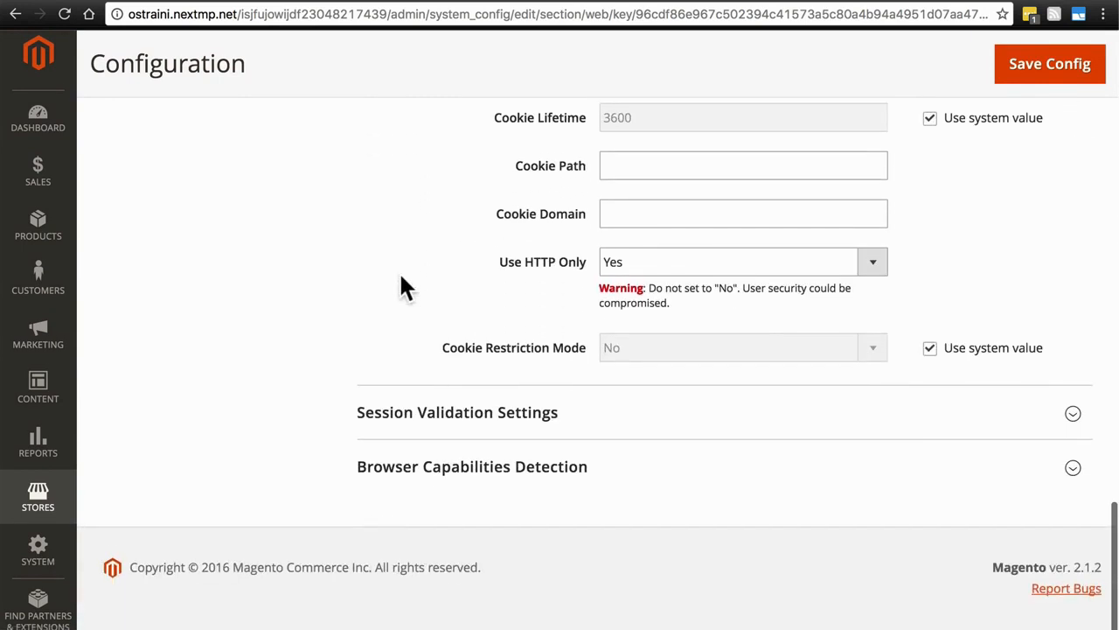
- Expand the Session Validation Settings and Browser Capabilities Detection sections and review their options
left_click(450, 429)
scroll(442, 255, "down", 5)
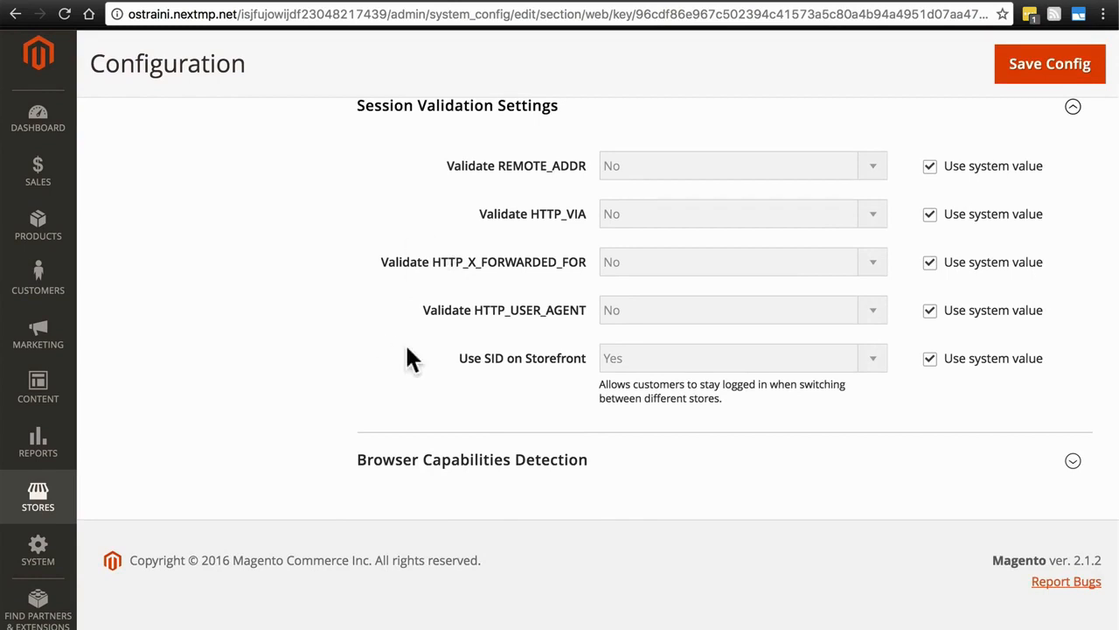
left_click(477, 462)
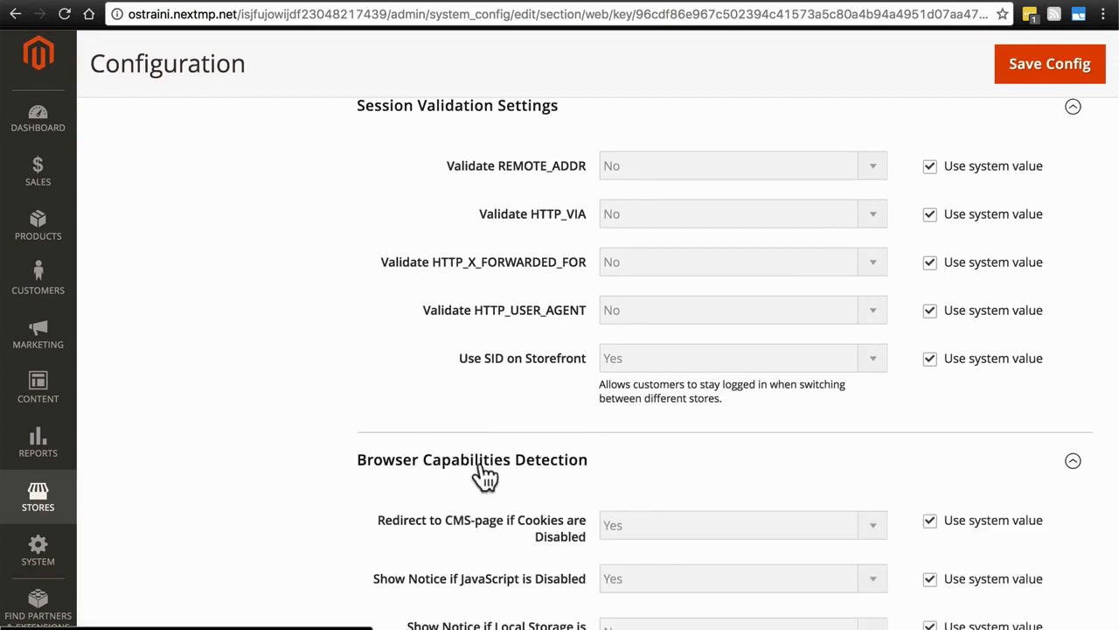
scroll(400, 332, "down", 3)
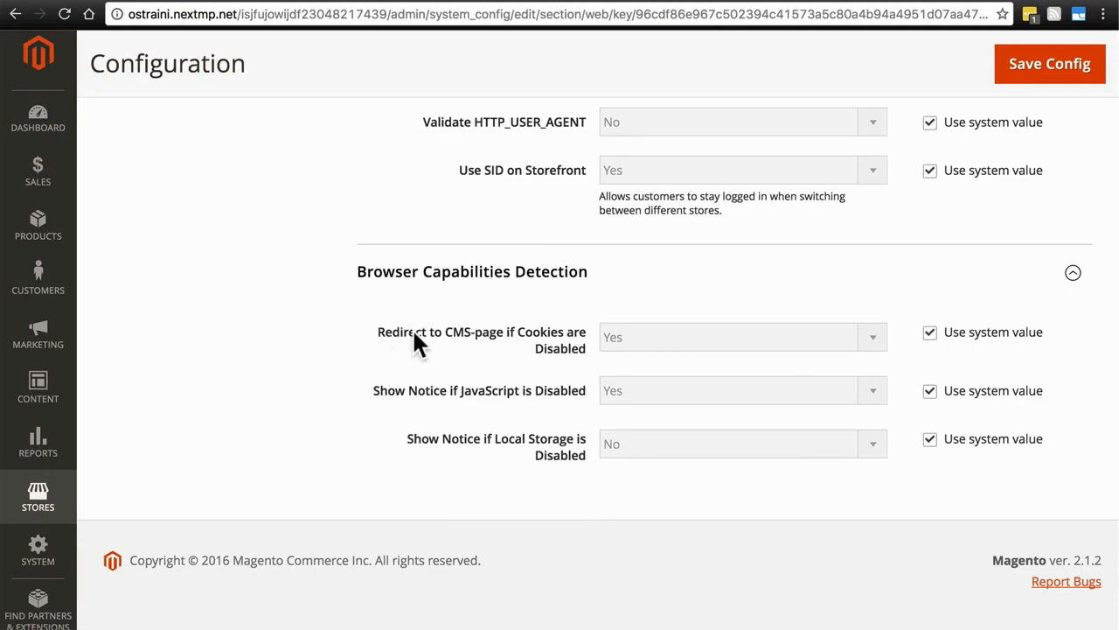
- Look back through the expanded Web settings, from Browser Capabilities Detection up to Default Pages and the base URLs
scroll(415, 336, "up", 20)
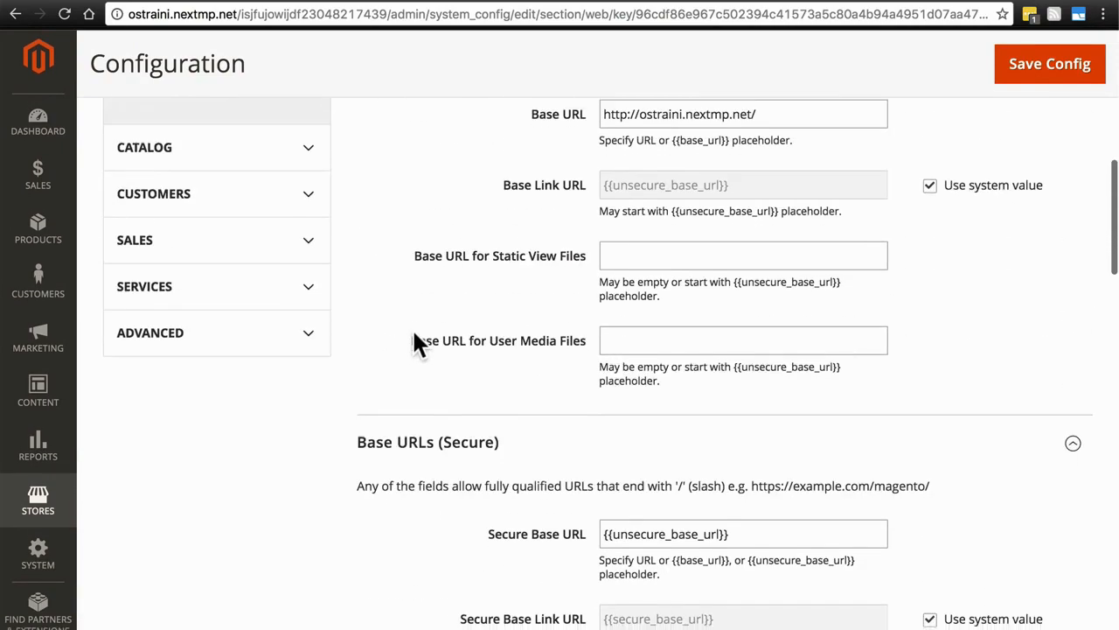
scroll(415, 337, "down", 15)
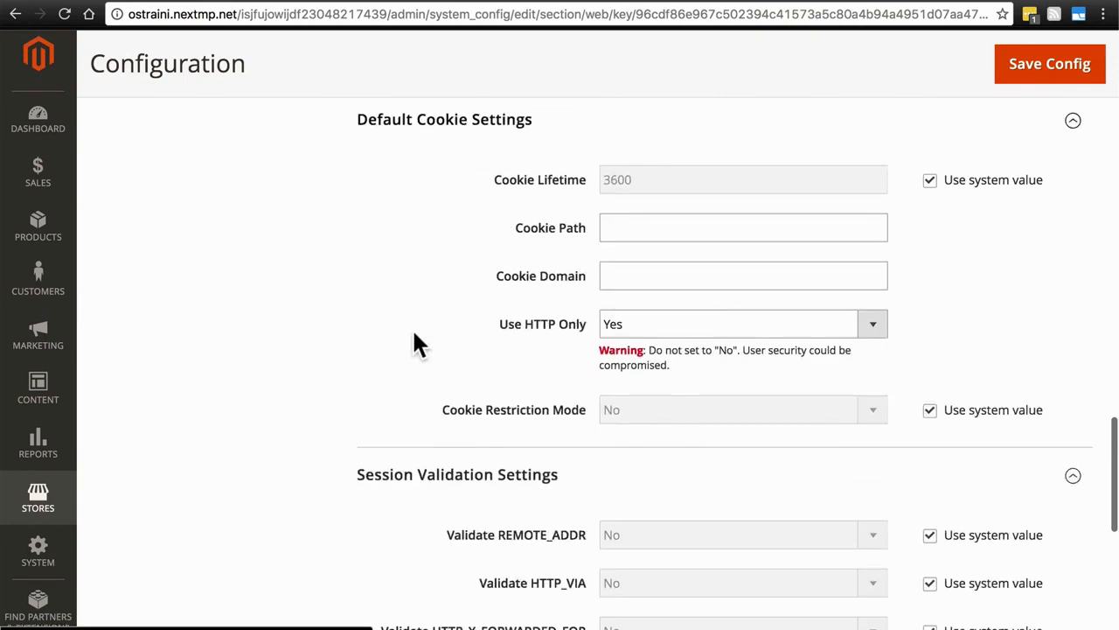
scroll(416, 341, "down", 8)
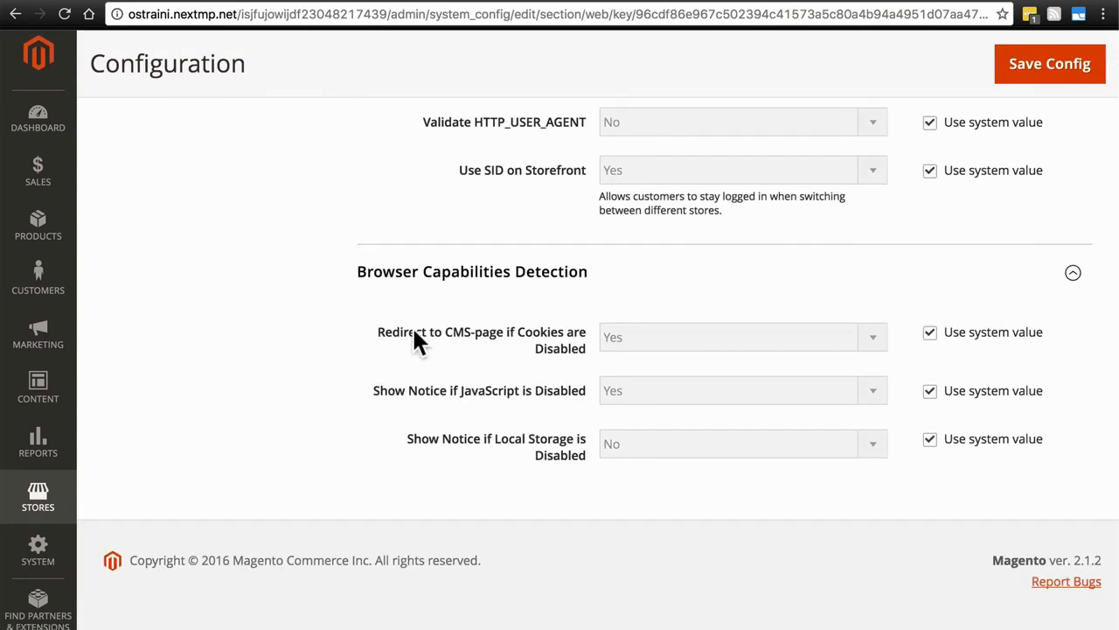
scroll(415, 334, "up", 5)
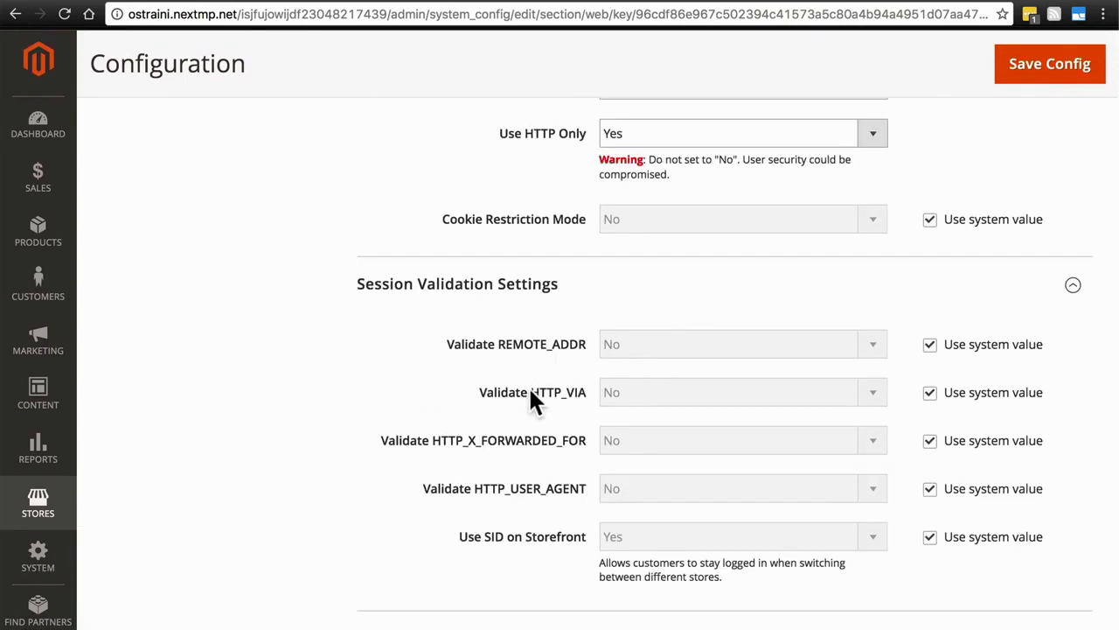
scroll(531, 391, "up", 8)
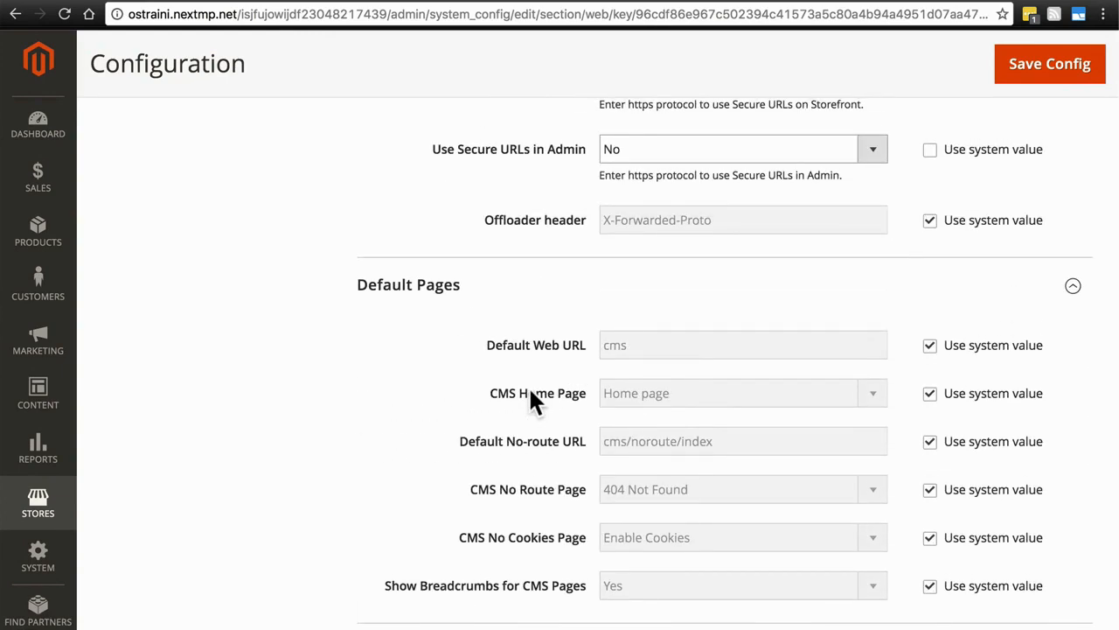
right_click(530, 391)
key("Escape")
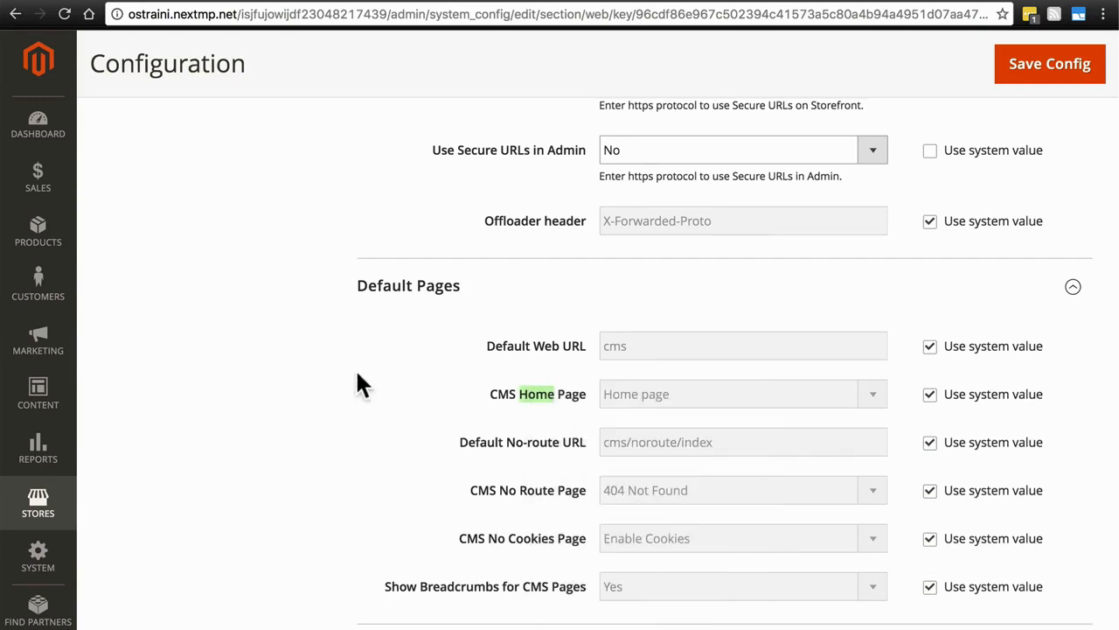
triple_click(356, 372)
left_click(356, 371)
- Open the Design configuration and review the Search Engine Robots settings, including the custom robots.txt instructions
scroll(373, 382, "up", 10)
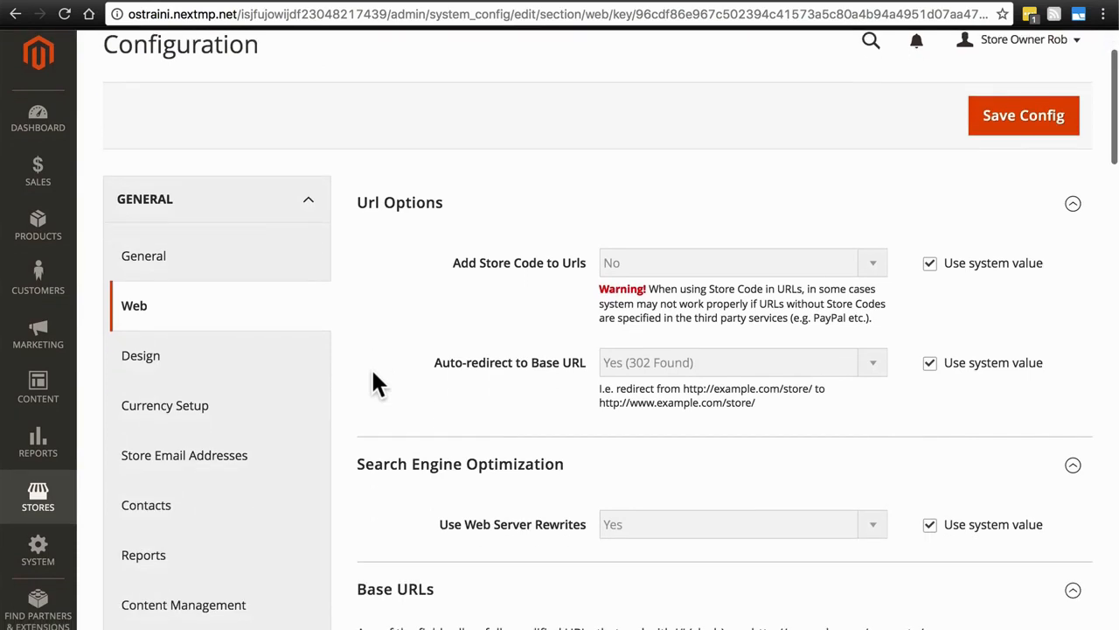
left_click(167, 371)
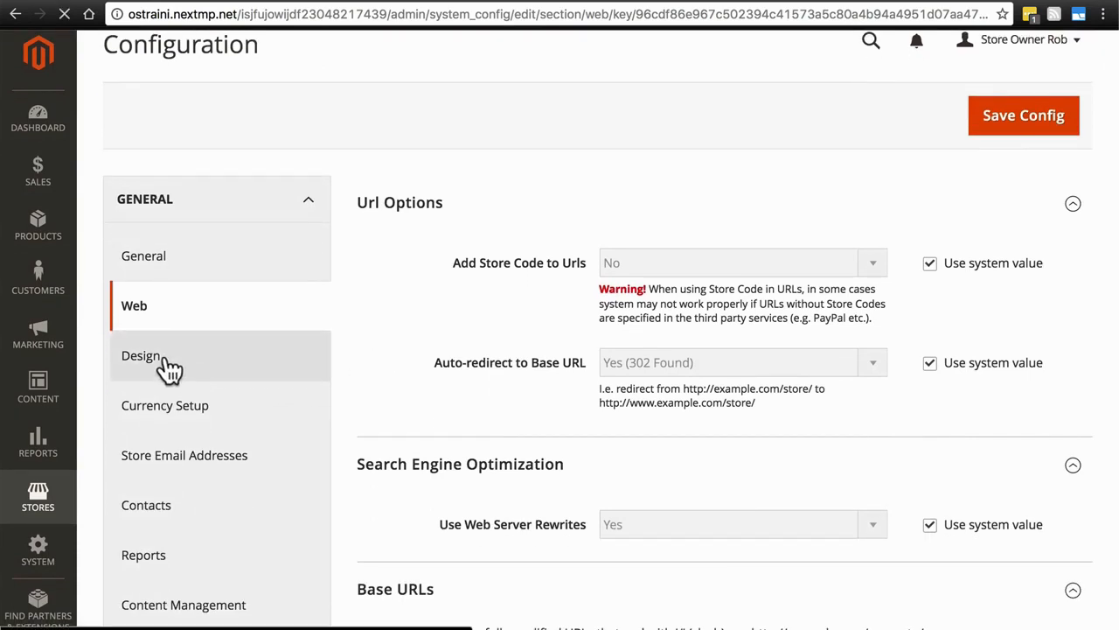
scroll(466, 381, "down", 1)
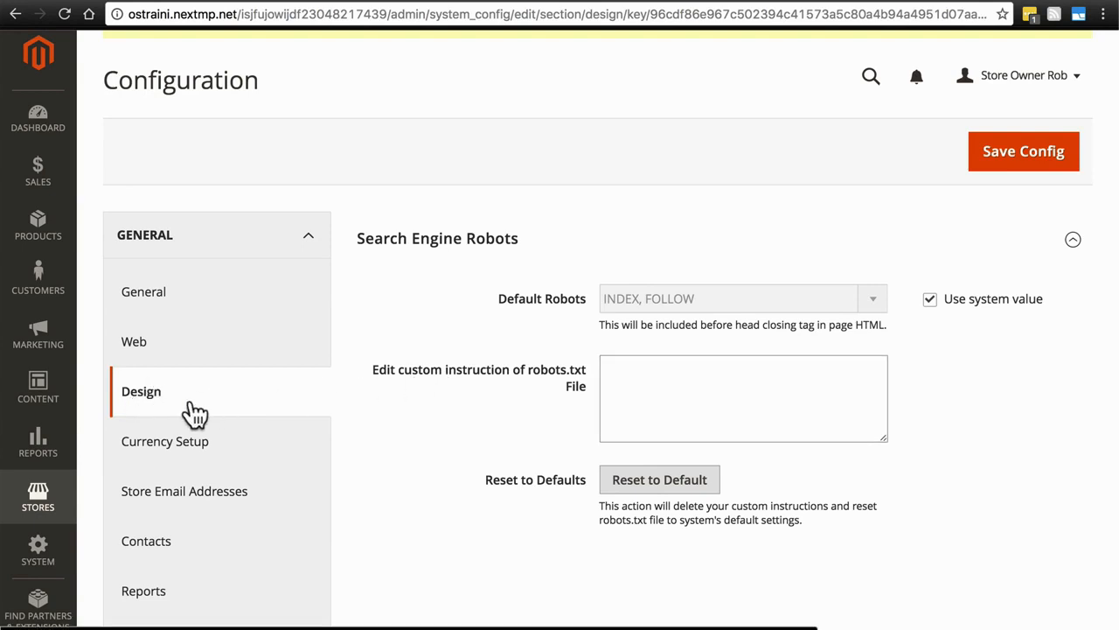
scroll(449, 345, "down", 2)
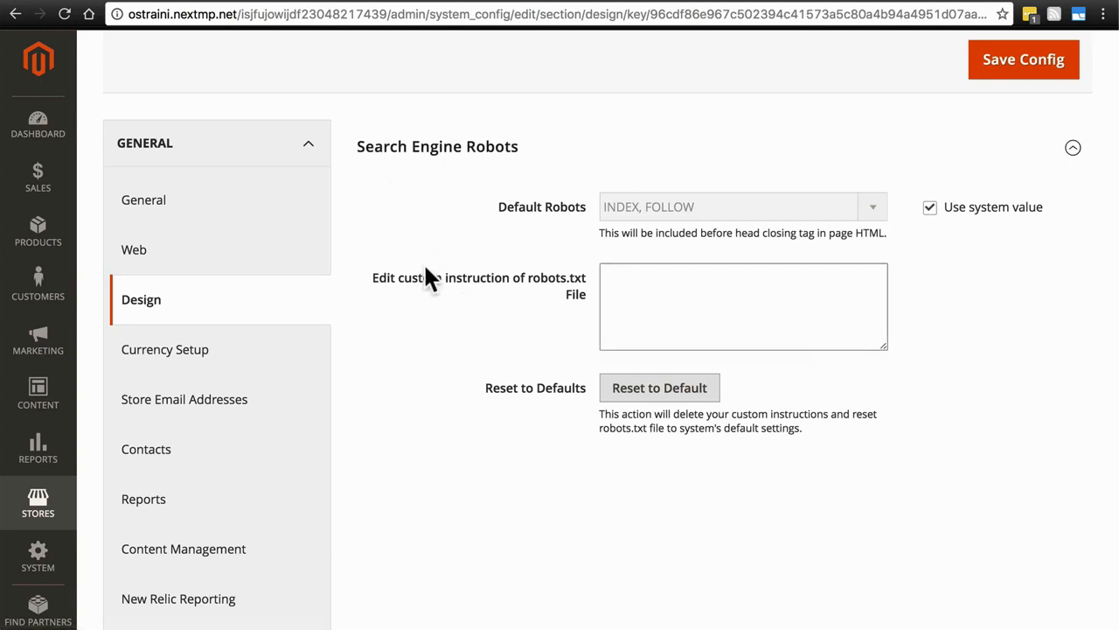
- Open the Currency Setup configuration, expand Currency Options and choose US Dollar as the base currency
left_click(210, 358)
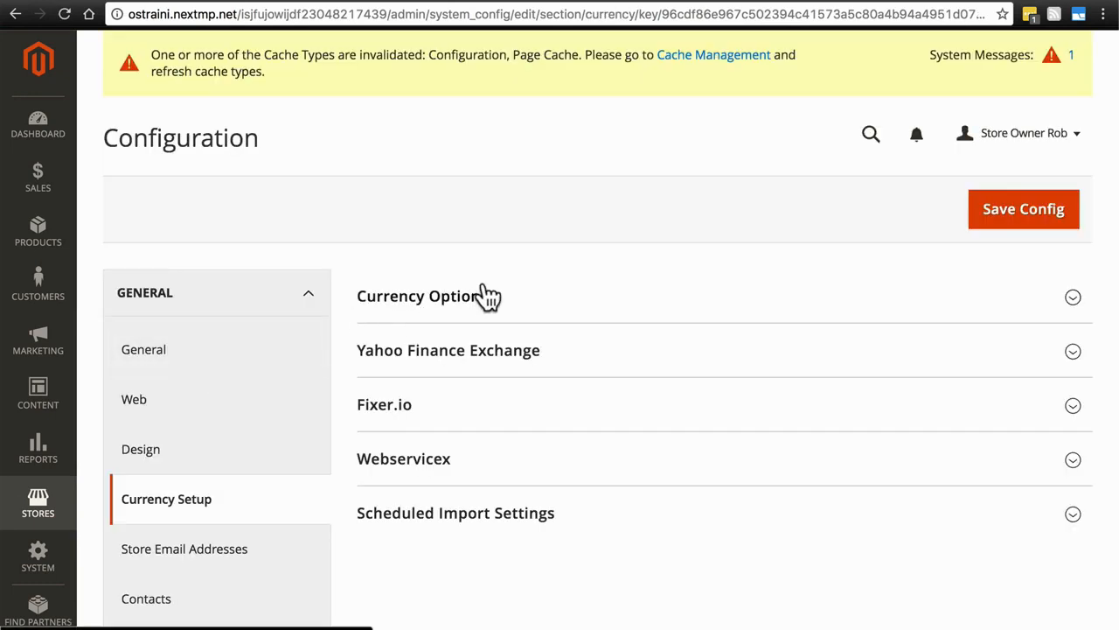
left_click(533, 308)
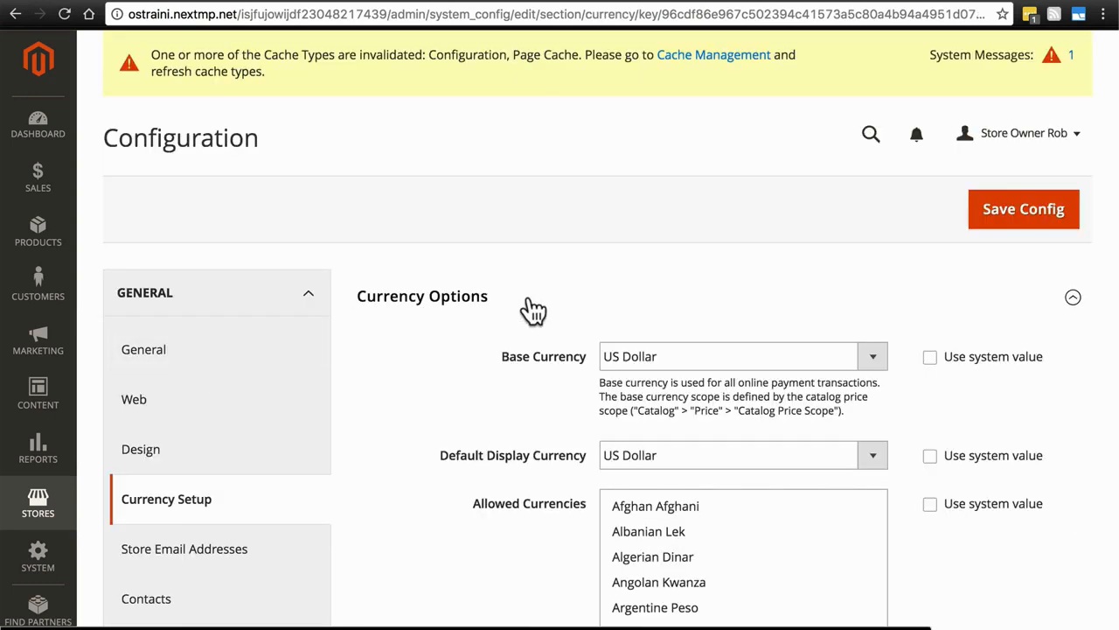
scroll(493, 351, "down", 2)
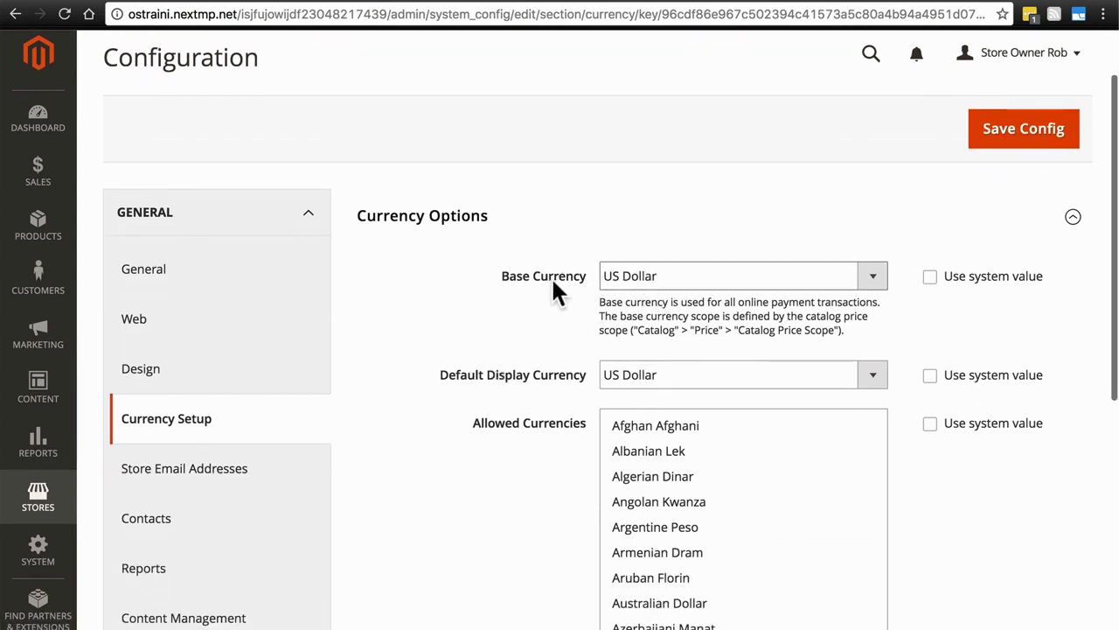
left_click(656, 280)
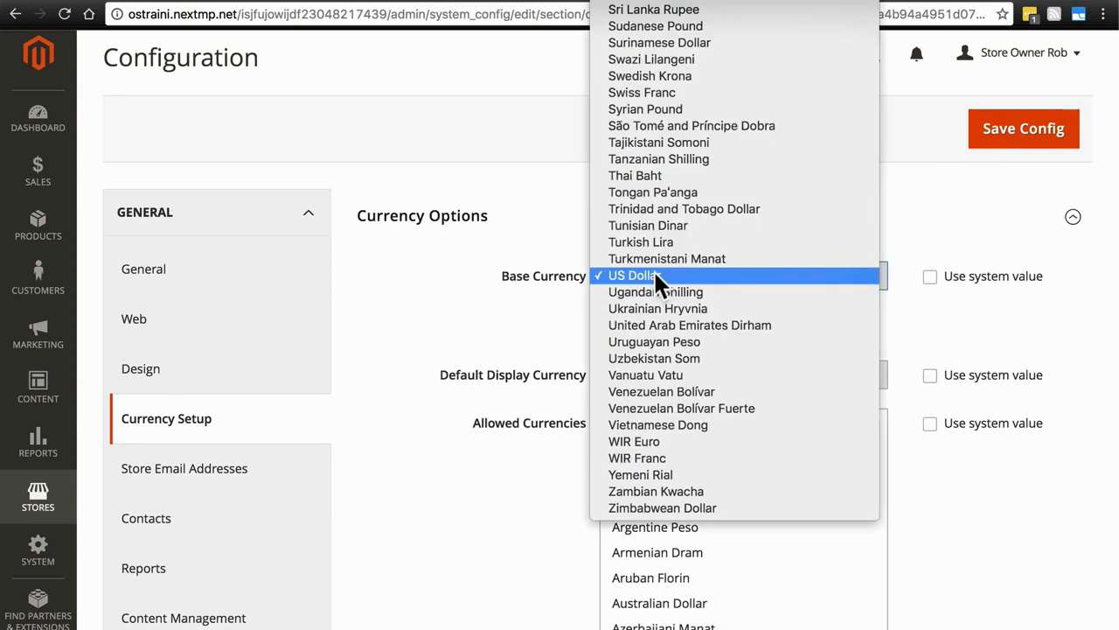
left_click(655, 275)
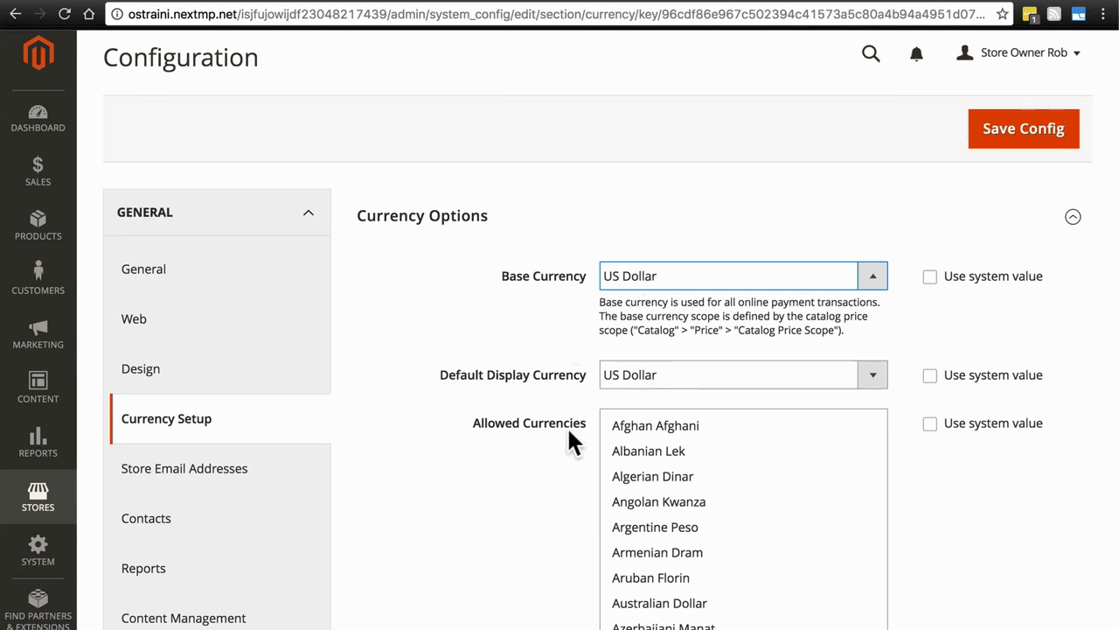
left_click(657, 275)
scroll(455, 332, "down", 1)
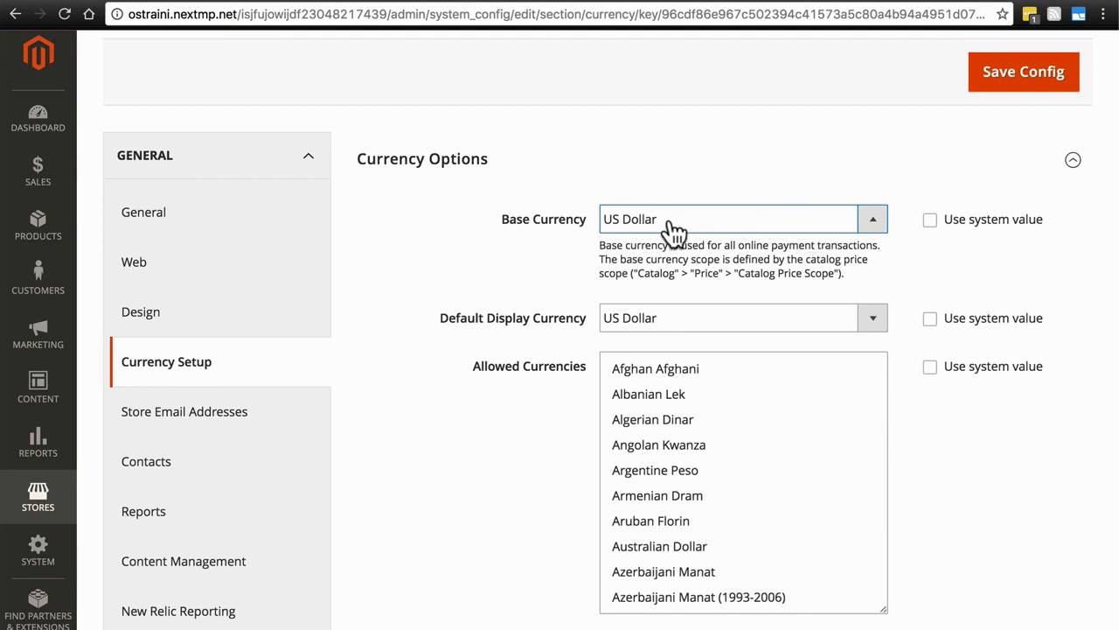
- Set the default display currency to Euro
left_click(666, 317)
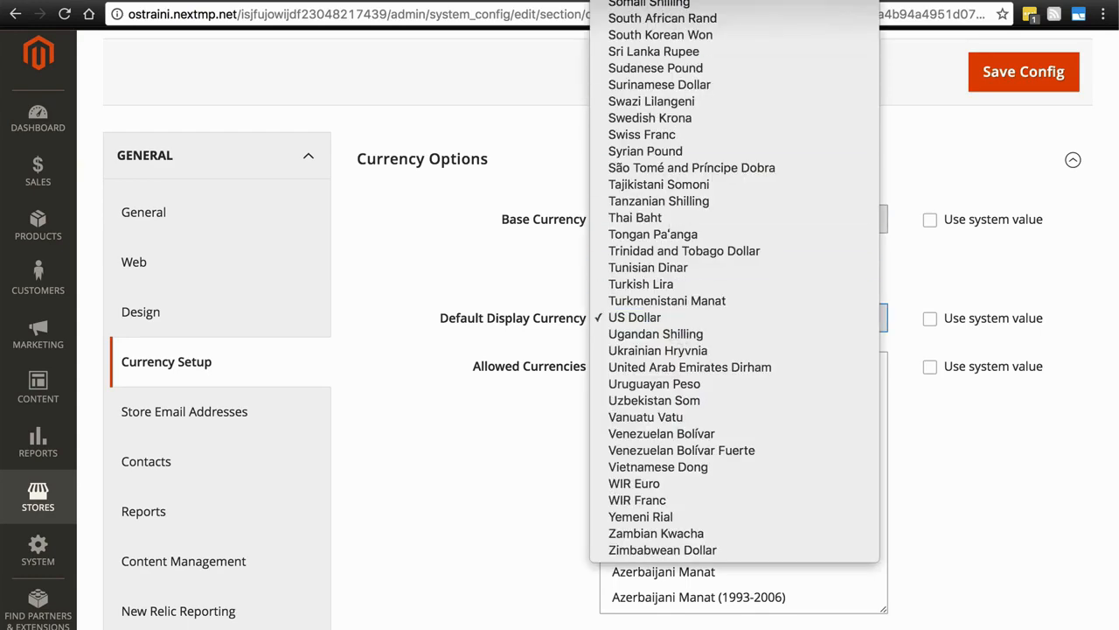
scroll(669, 210, "up", 10)
scroll(669, 219, "up", 10)
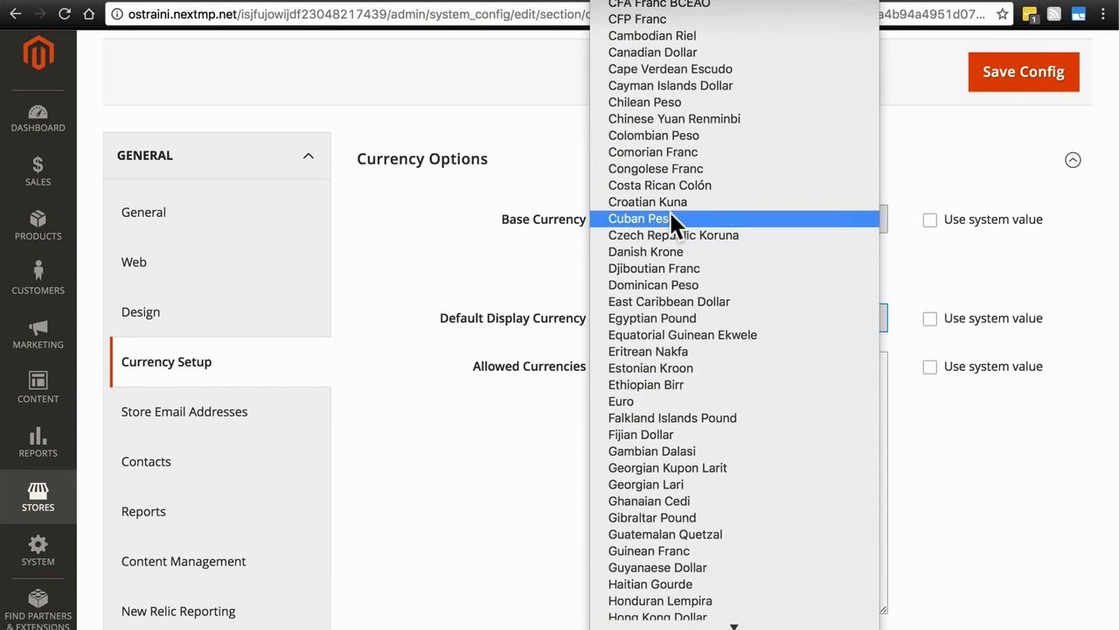
scroll(668, 218, "down", 2)
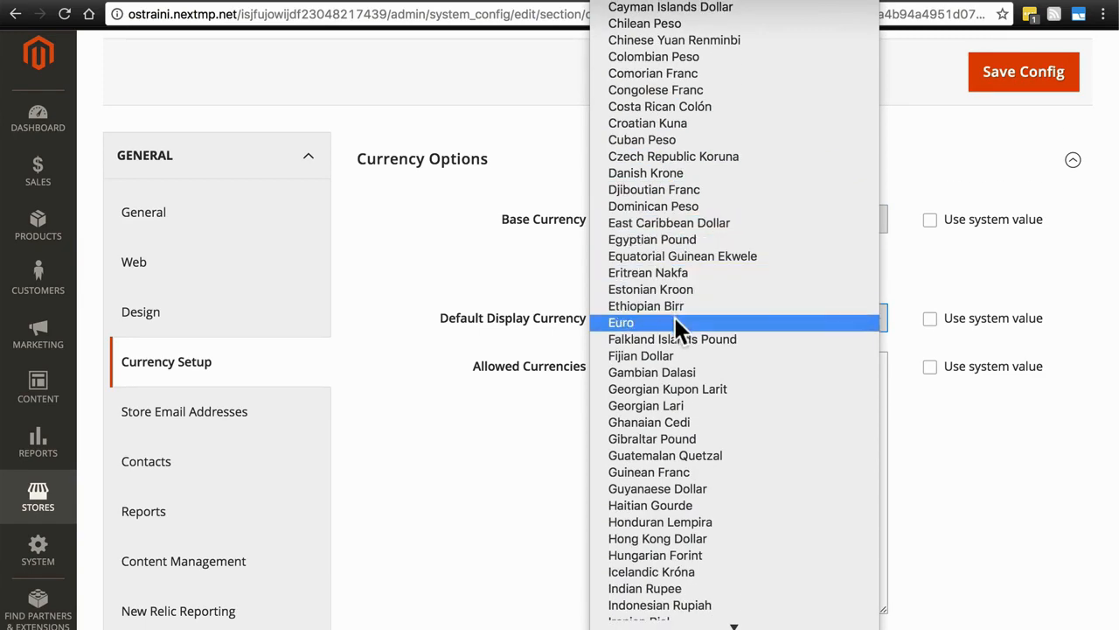
left_click(677, 325)
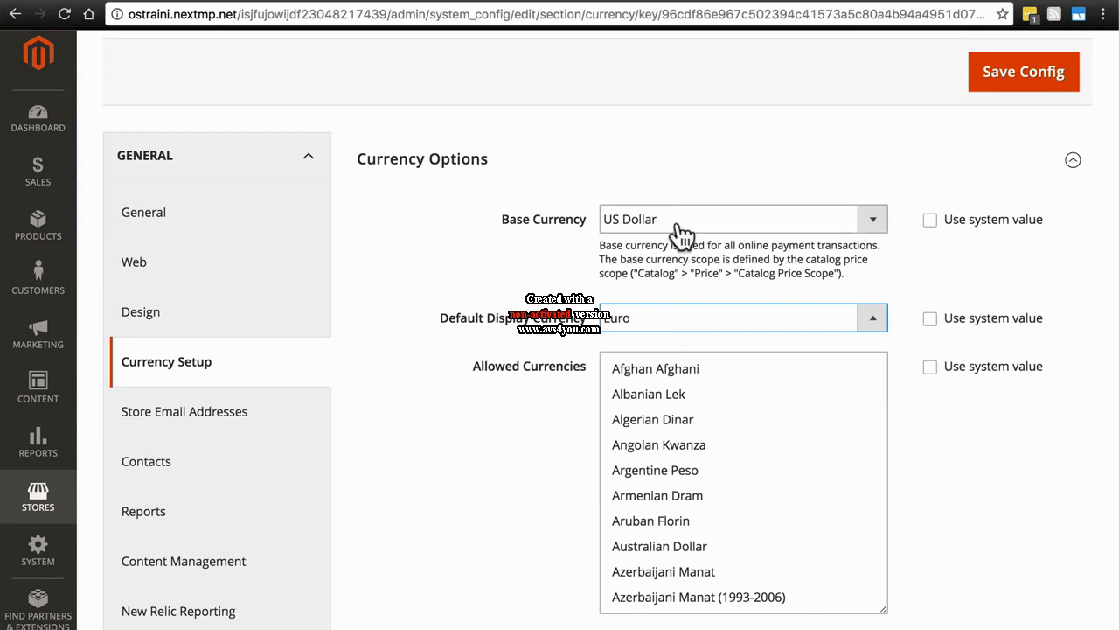
- Switch the default display currency back to US Dollar
left_click(669, 328)
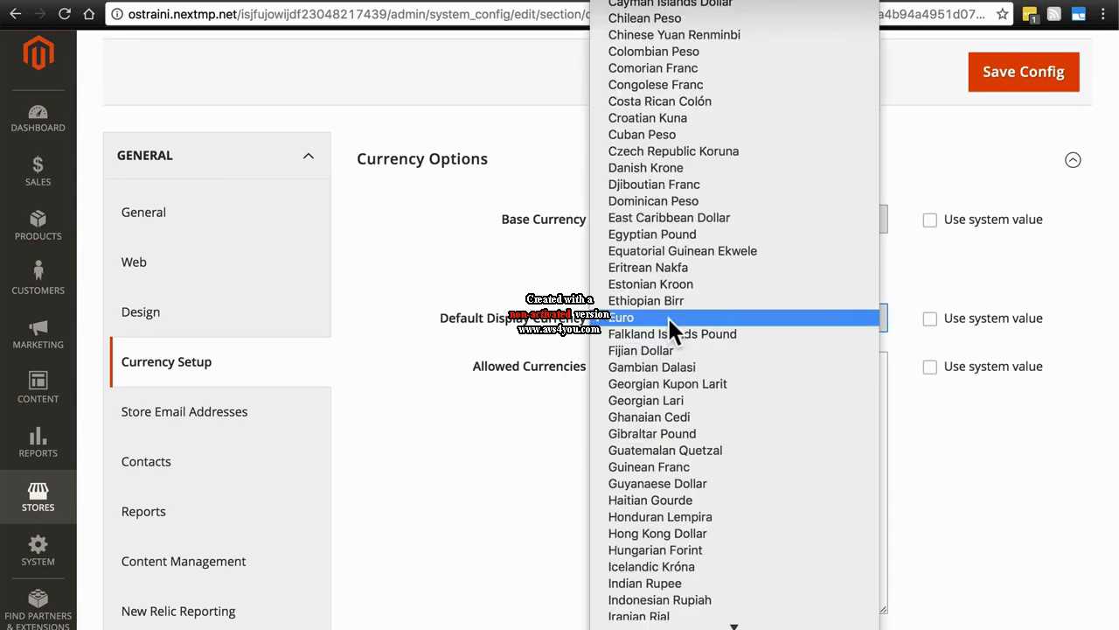
scroll(734, 320, "down", 10)
scroll(735, 320, "down", 2)
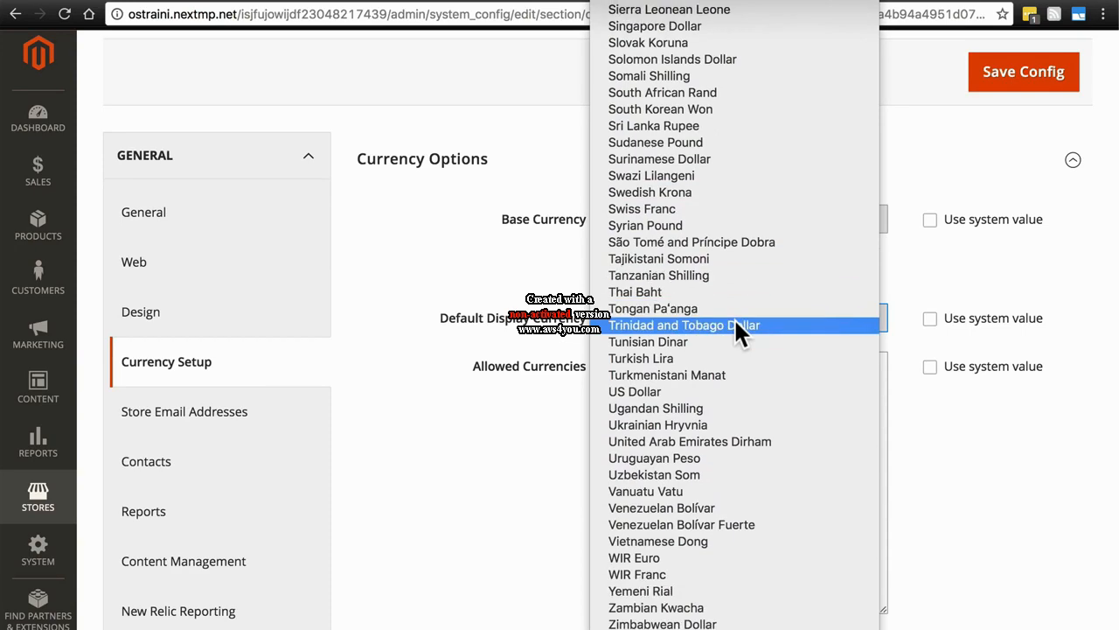
left_click(701, 390)
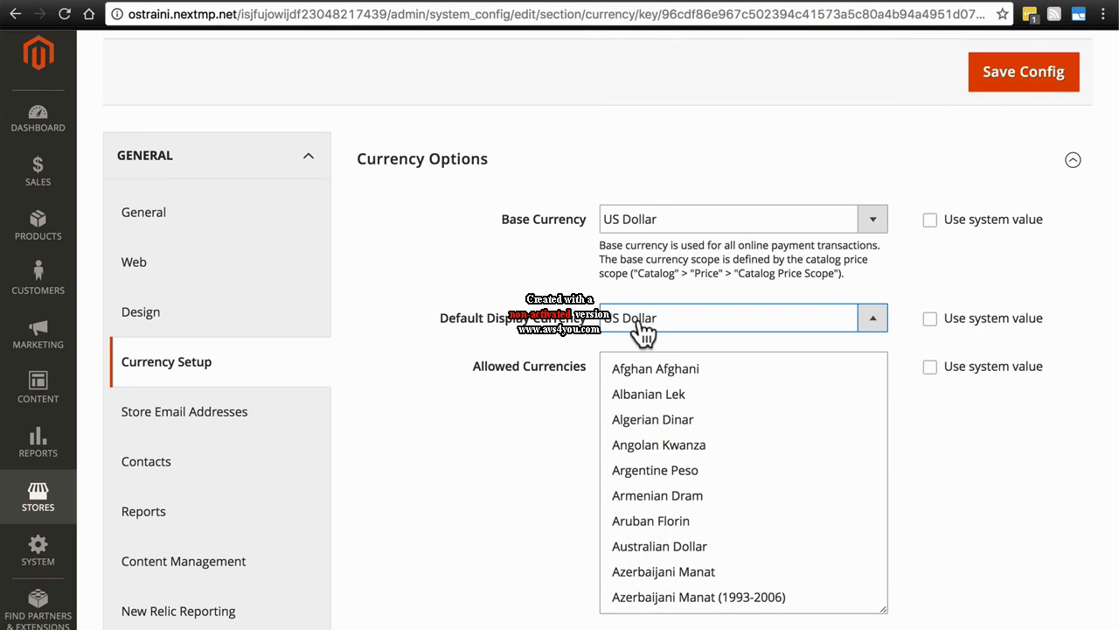
- Look through the Allowed Currencies list and compare it with the base and default display currency settings
scroll(495, 244, "down", 3)
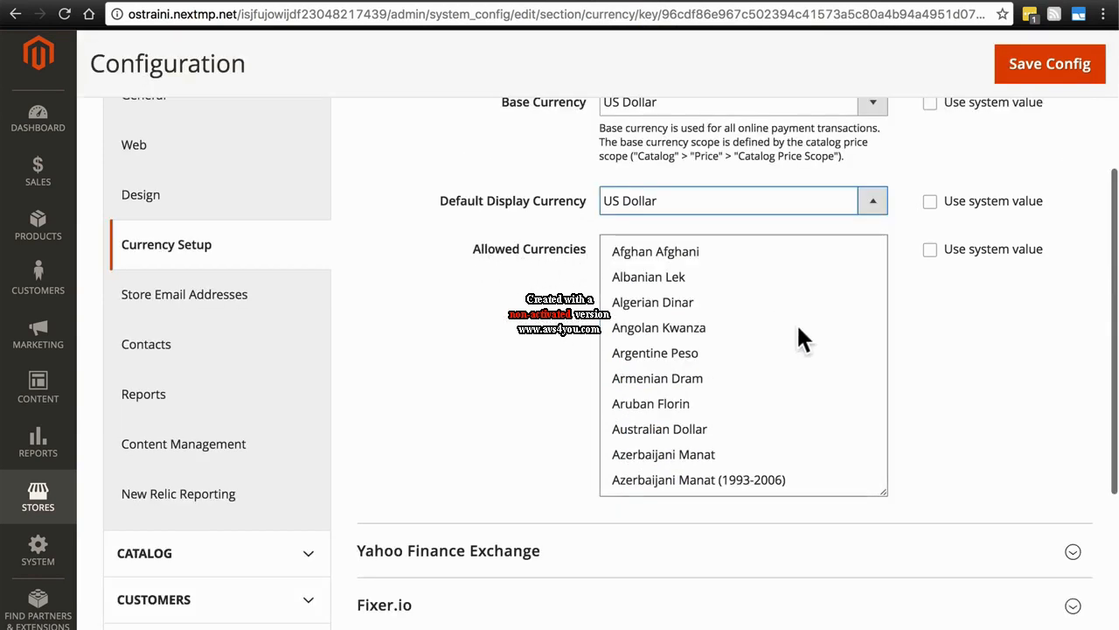
scroll(803, 315, "down", 10)
scroll(806, 317, "down", 5)
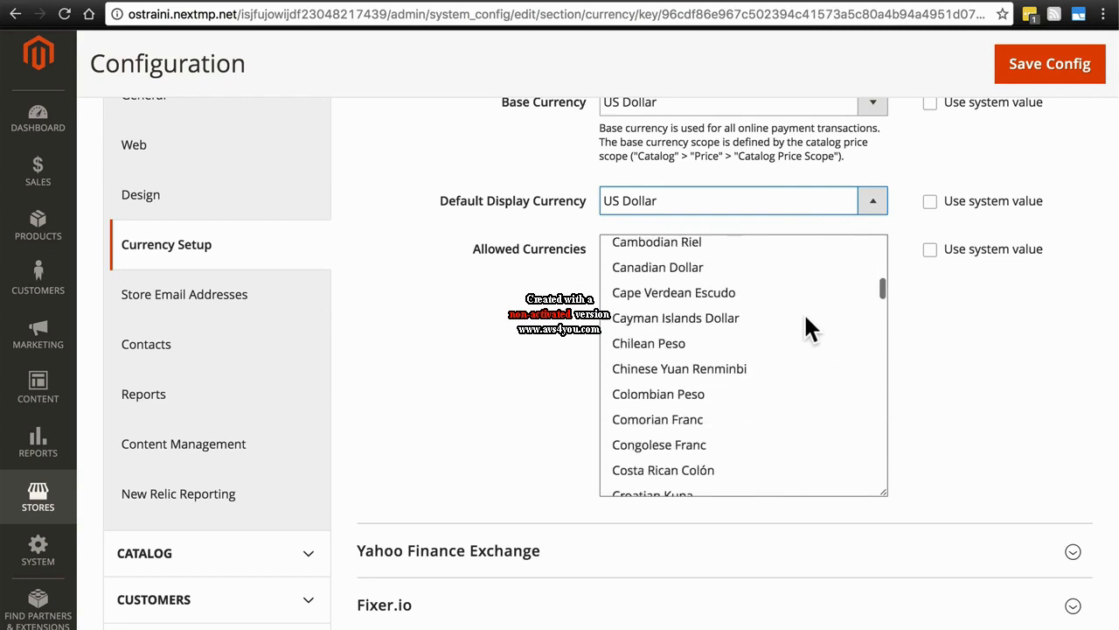
scroll(541, 358, "up", 1)
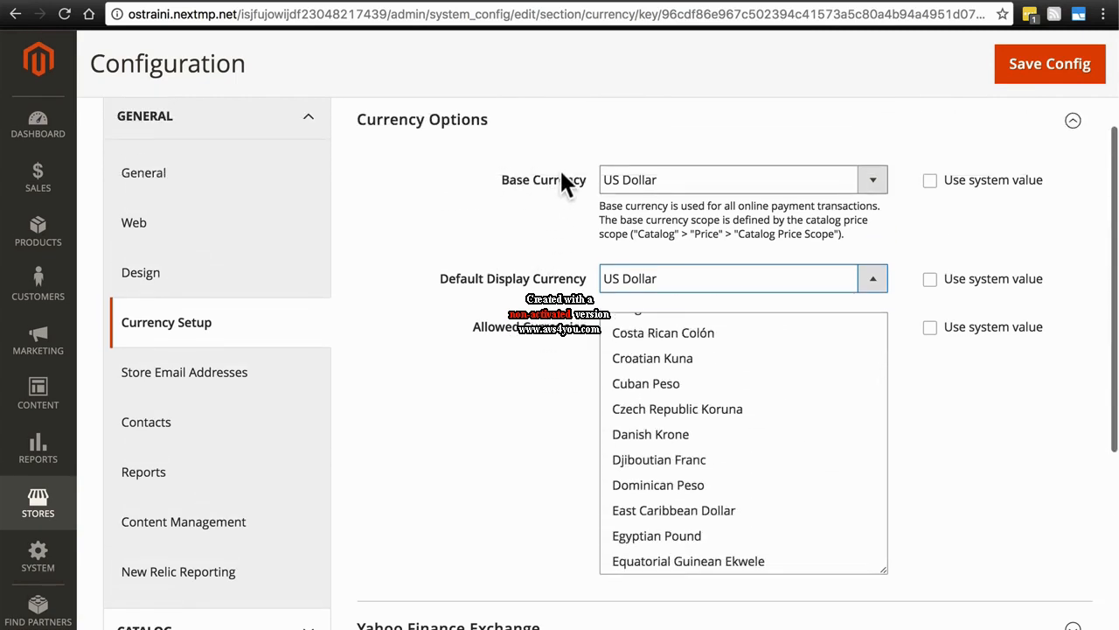
scroll(532, 448, "down", 2)
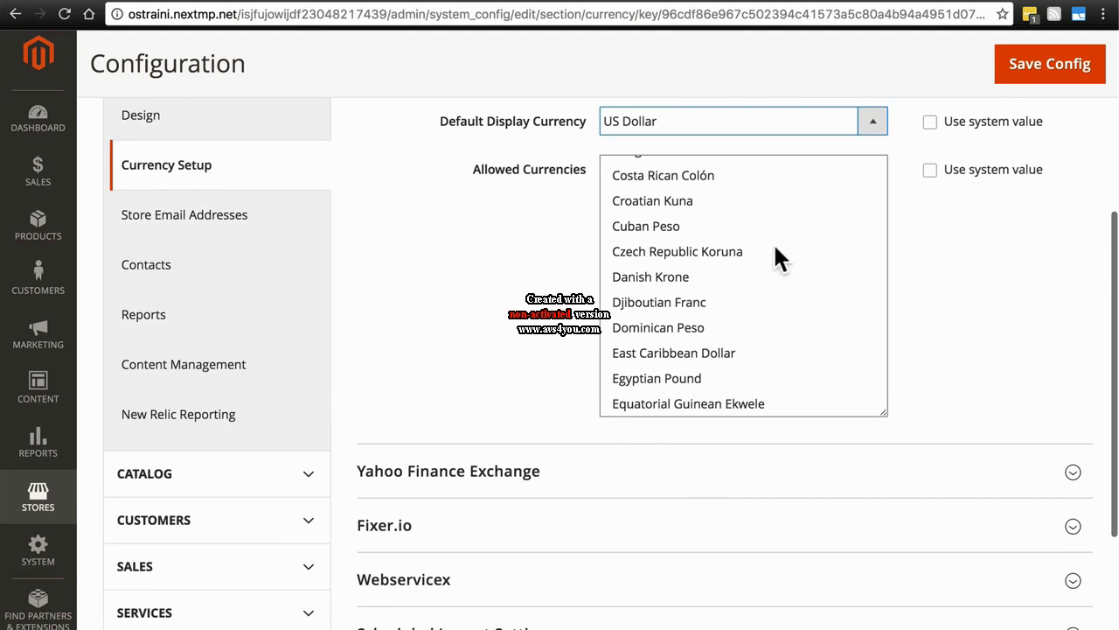
scroll(775, 247, "down", 10)
scroll(775, 247, "up", 4)
scroll(470, 272, "down", 1)
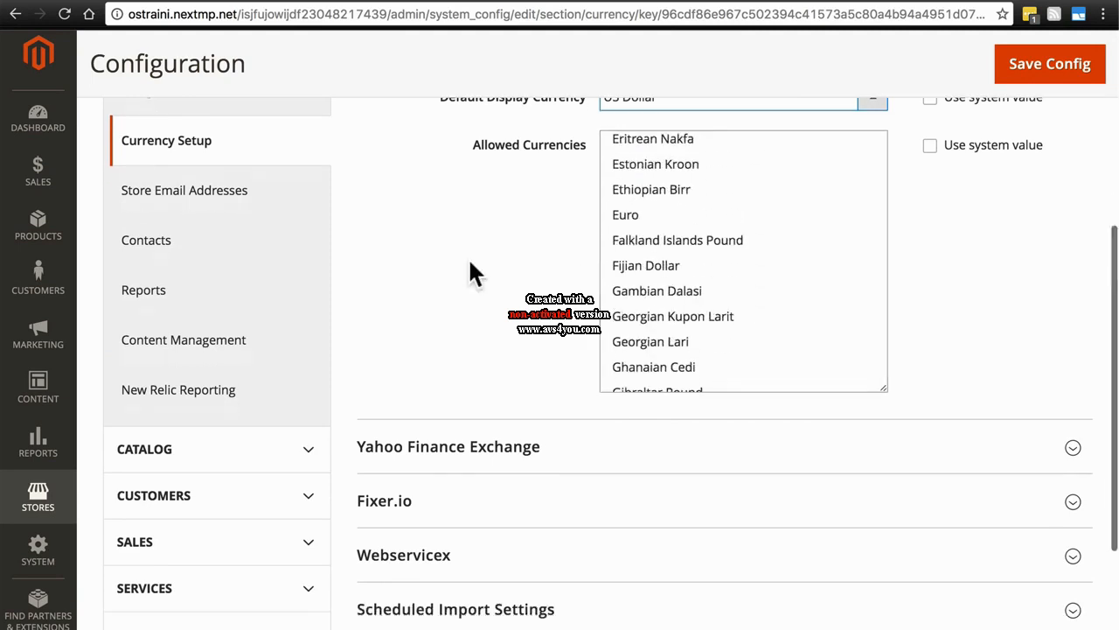
- Expand the Yahoo Finance Exchange, Fixer.io and Webservicex sections, review their connection timeouts and collapse them again
scroll(469, 262, "down", 2)
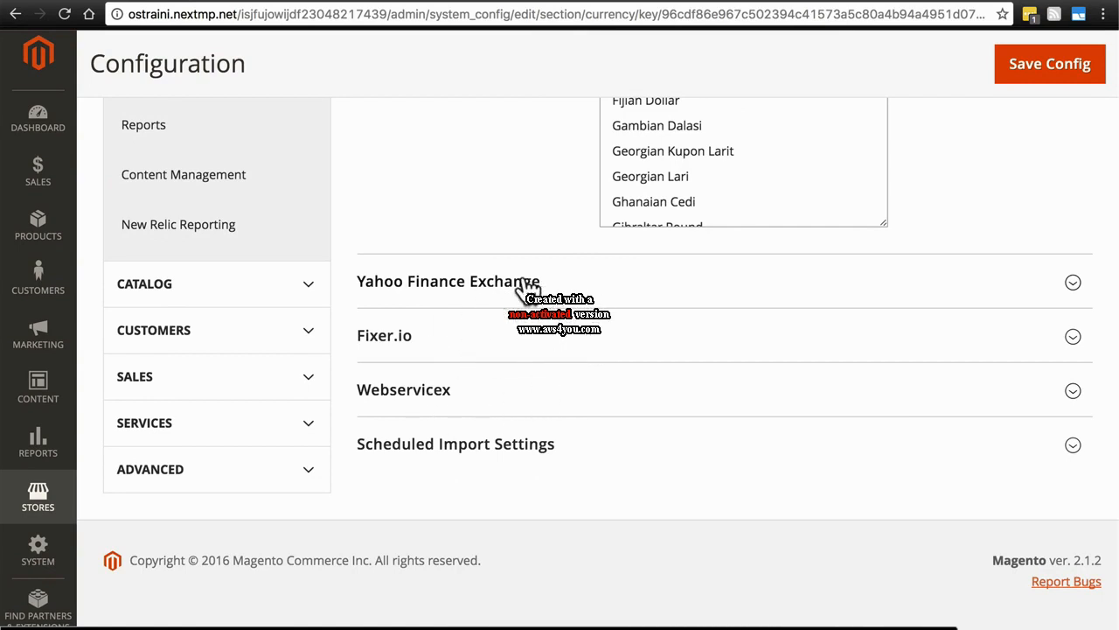
left_click(470, 286)
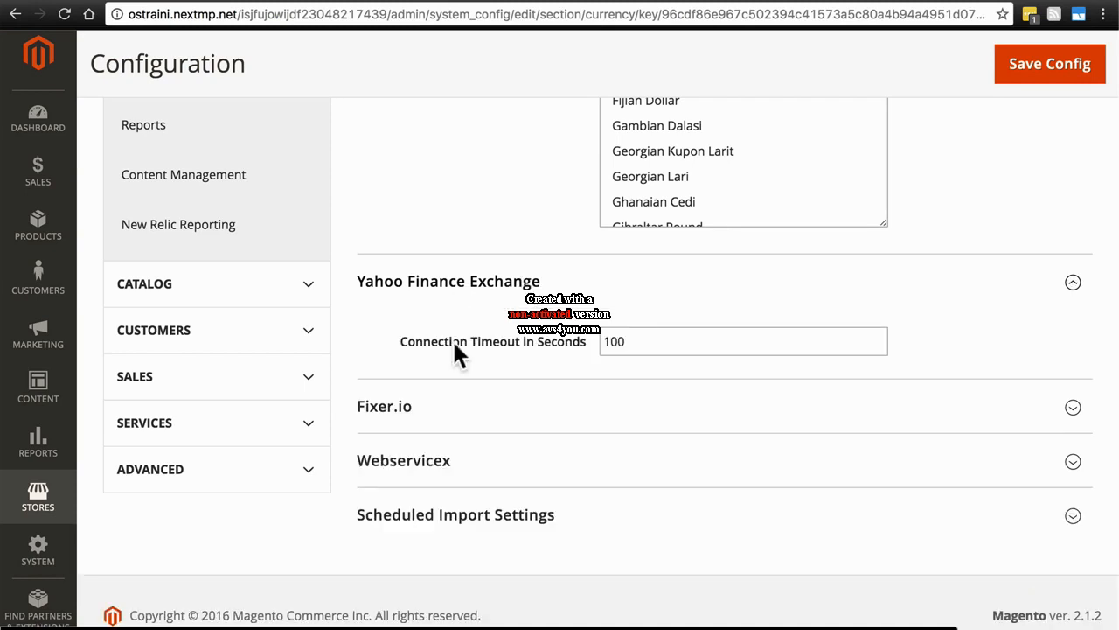
left_click(439, 420)
scroll(460, 360, "down", 1)
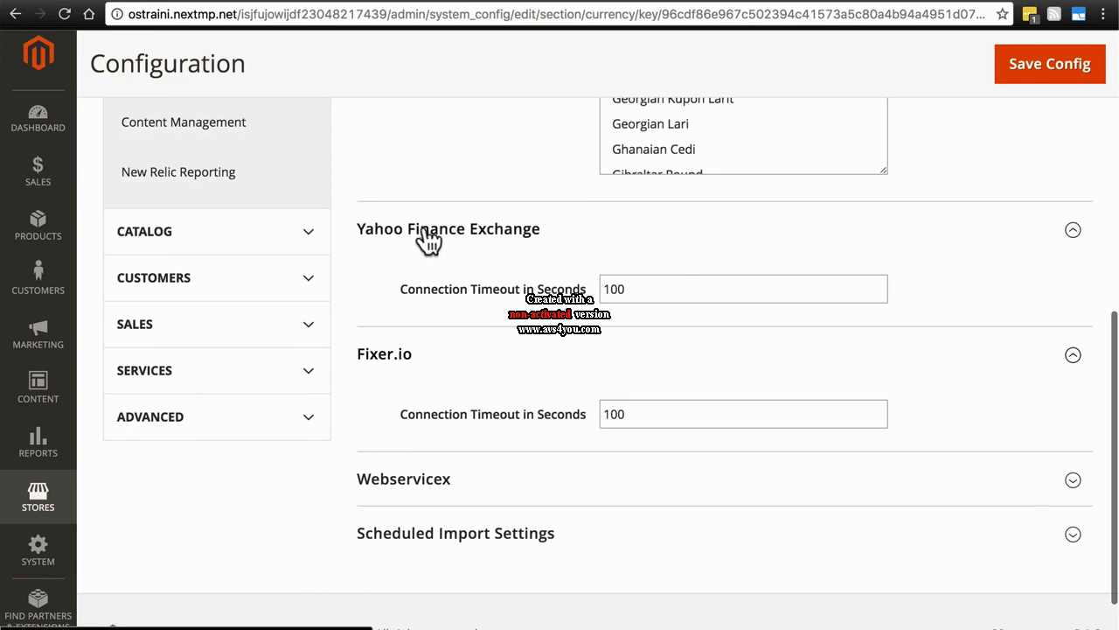
scroll(431, 238, "down", 2)
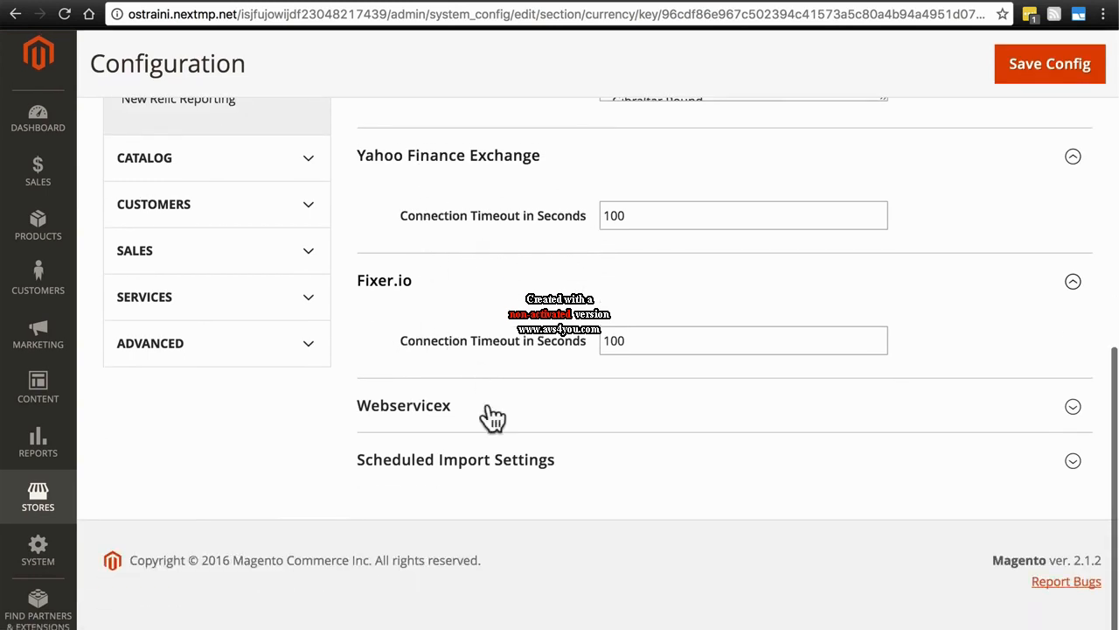
left_click(454, 423)
scroll(459, 426, "down", 1)
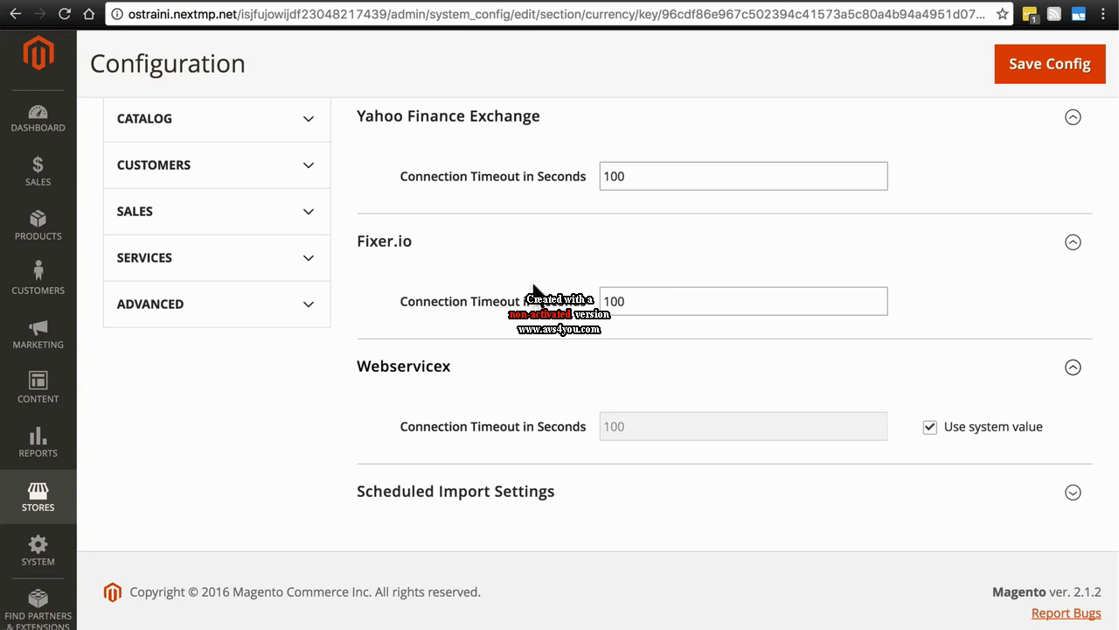
left_click(430, 376)
left_click(407, 289)
left_click(453, 231)
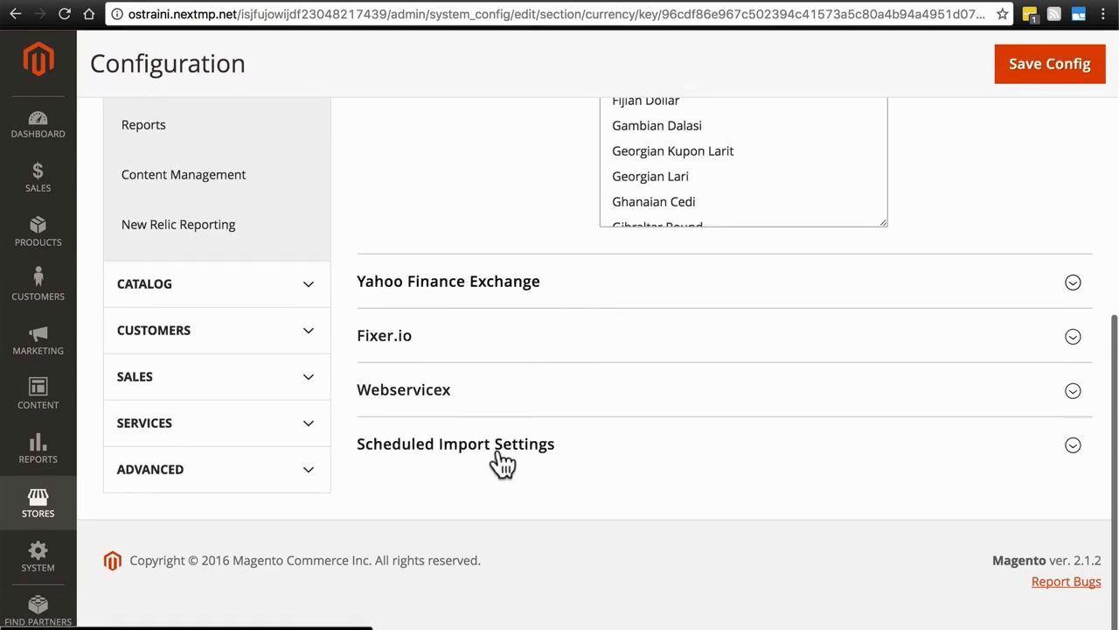
- Expand the Scheduled Import Settings section and review its service, schedule and error email options
left_click(501, 462)
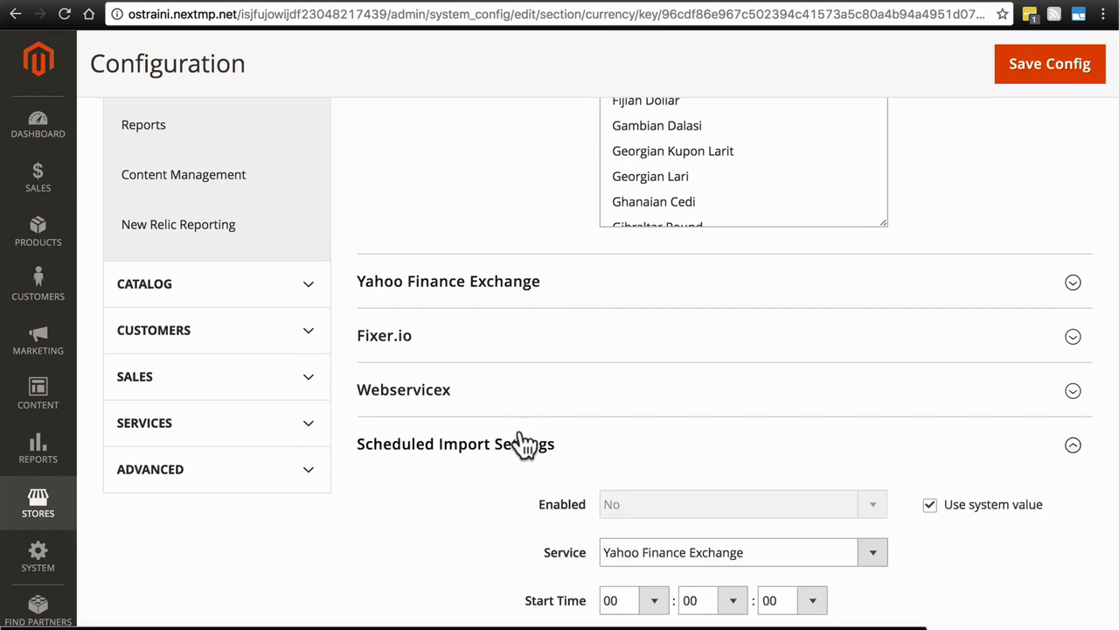
scroll(562, 402, "down", 2)
scroll(562, 402, "down", 5)
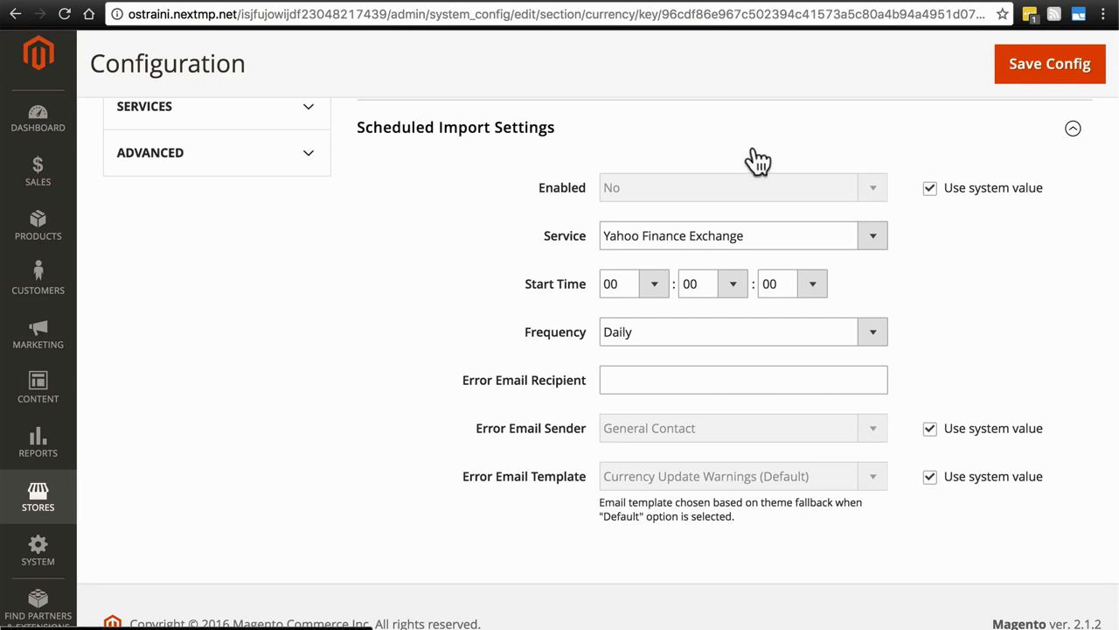
scroll(470, 244, "up", 2)
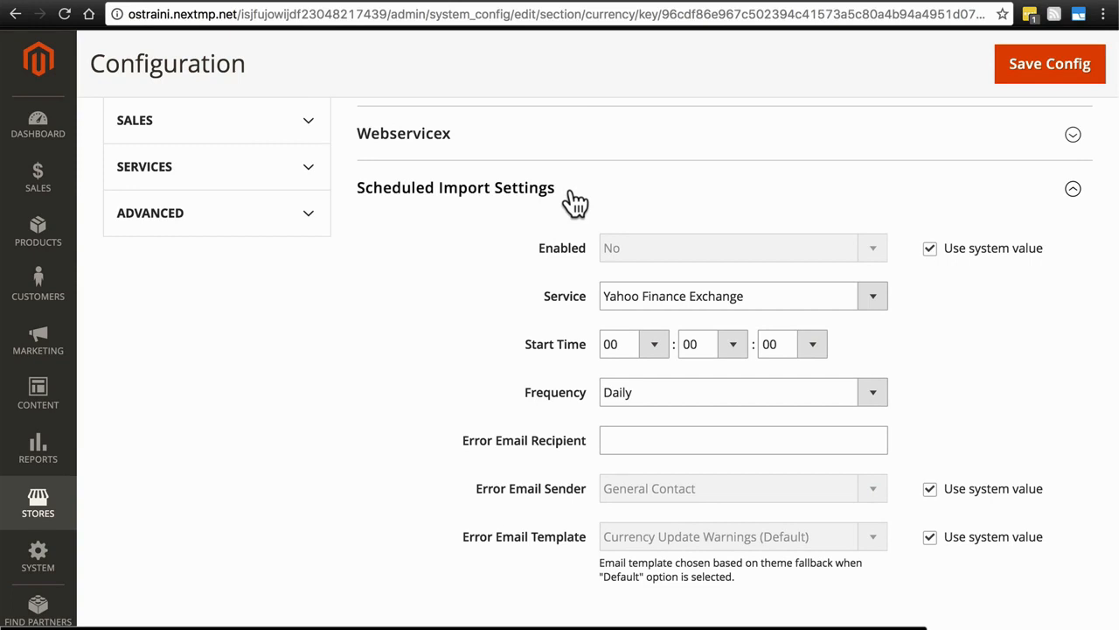
scroll(512, 300, "up", 1)
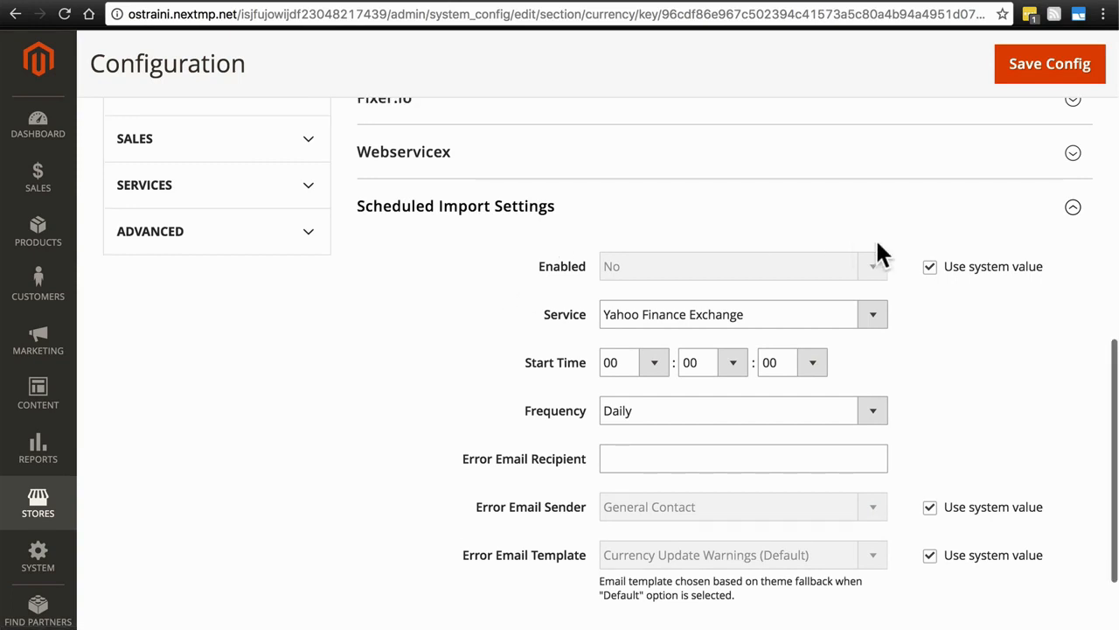
- Override the system value to enable scheduled currency import, with Yahoo Finance Exchange as the service
left_click(930, 268)
left_click(875, 273)
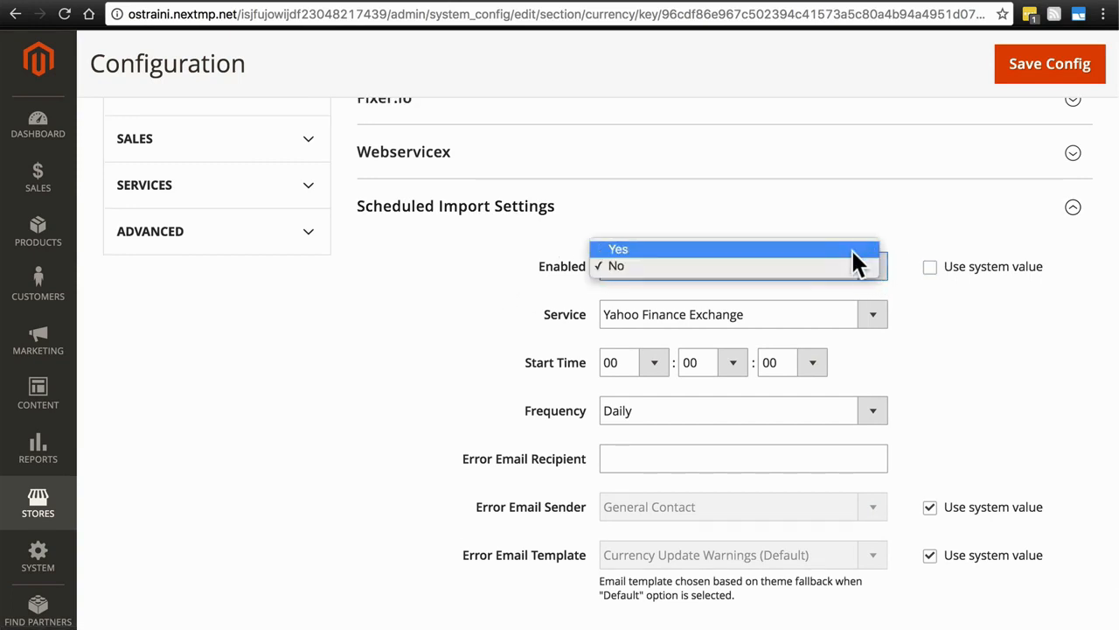
left_click(850, 247)
left_click(881, 314)
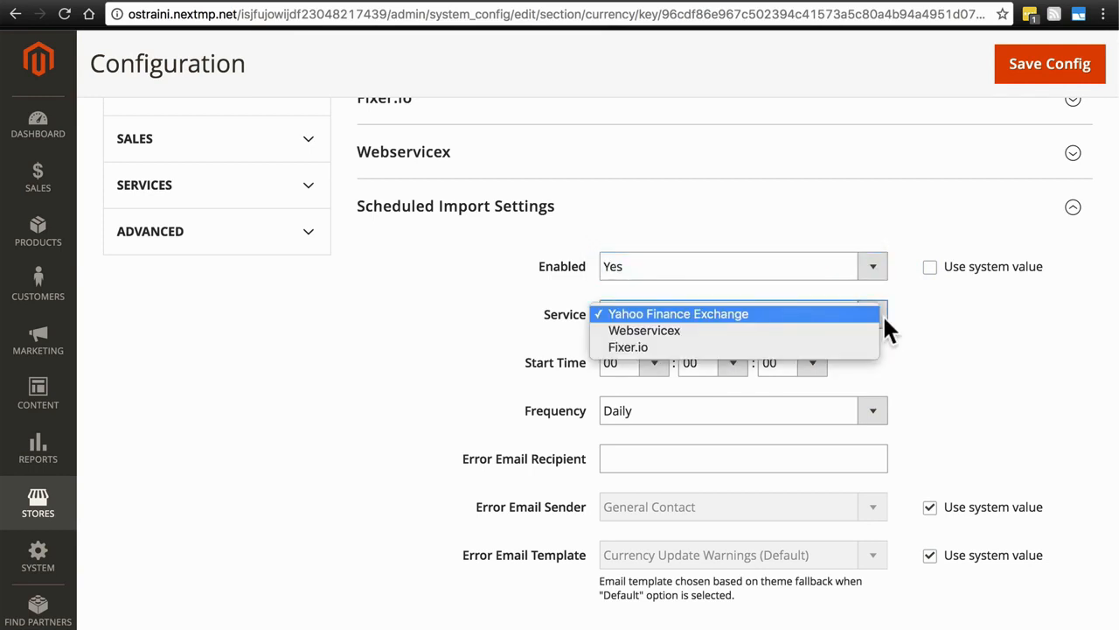
left_click(856, 312)
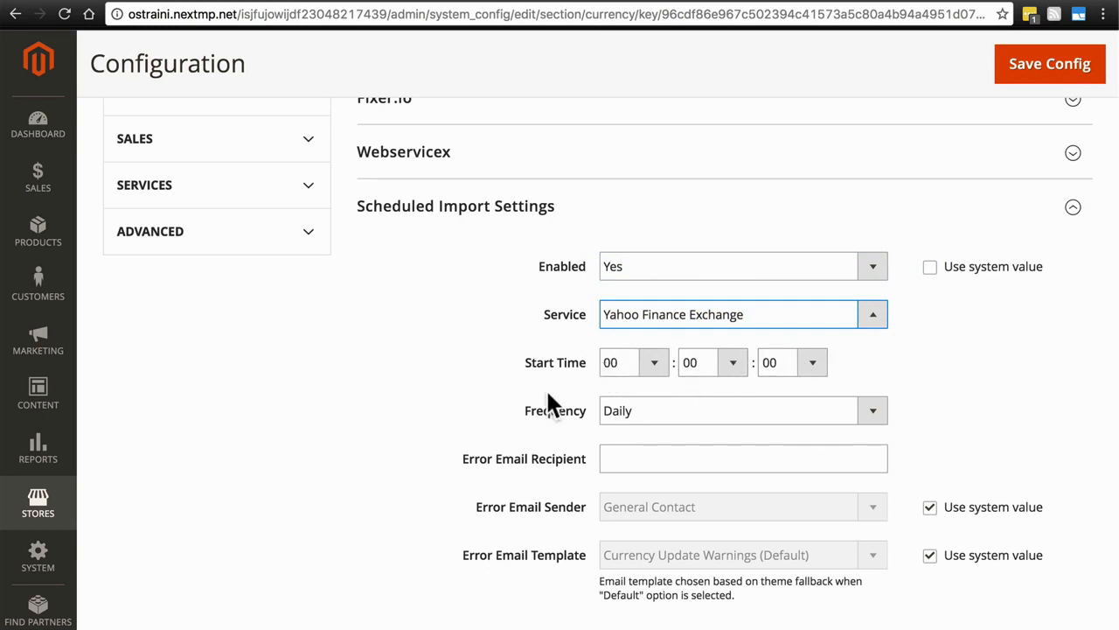
- Choose Daily as the import frequency and activate the empty Error Email Recipient field
left_click(623, 413)
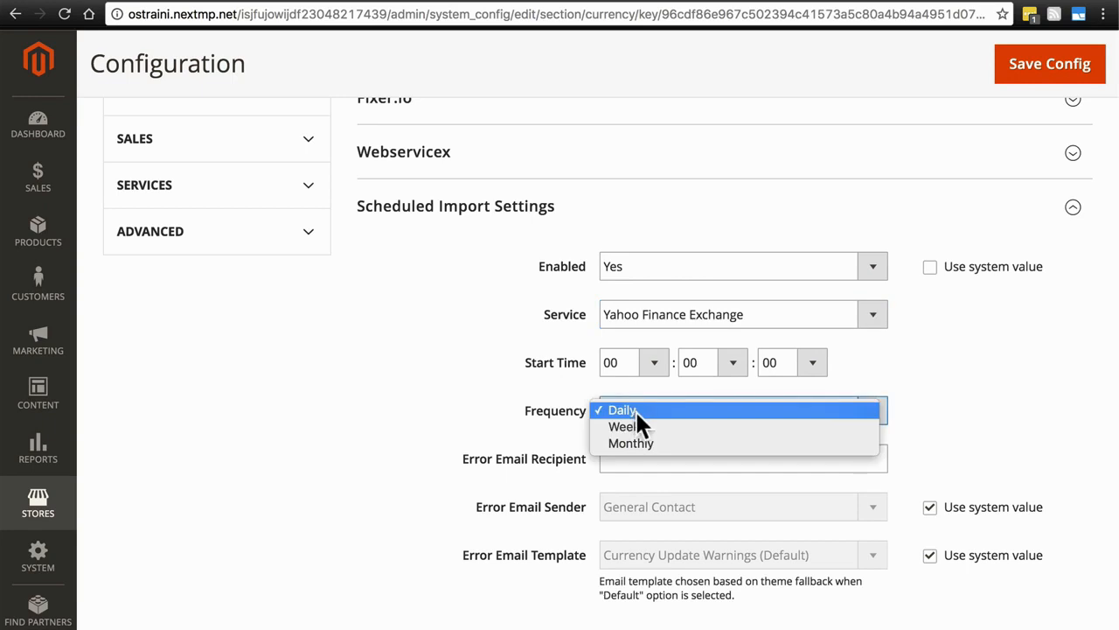
left_click(644, 408)
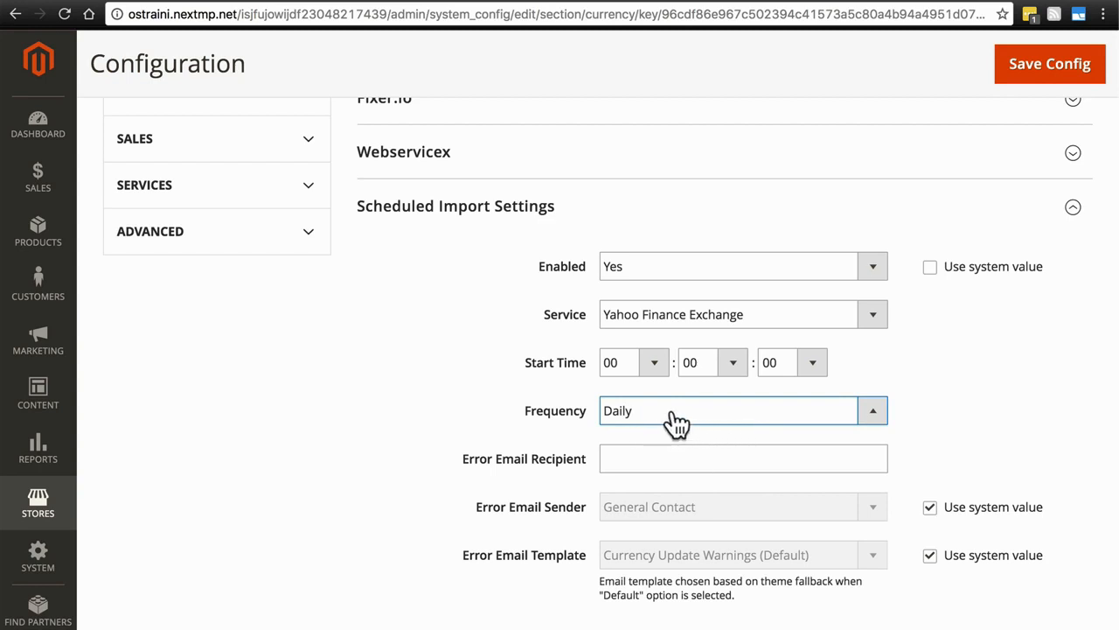
scroll(487, 402, "down", 2)
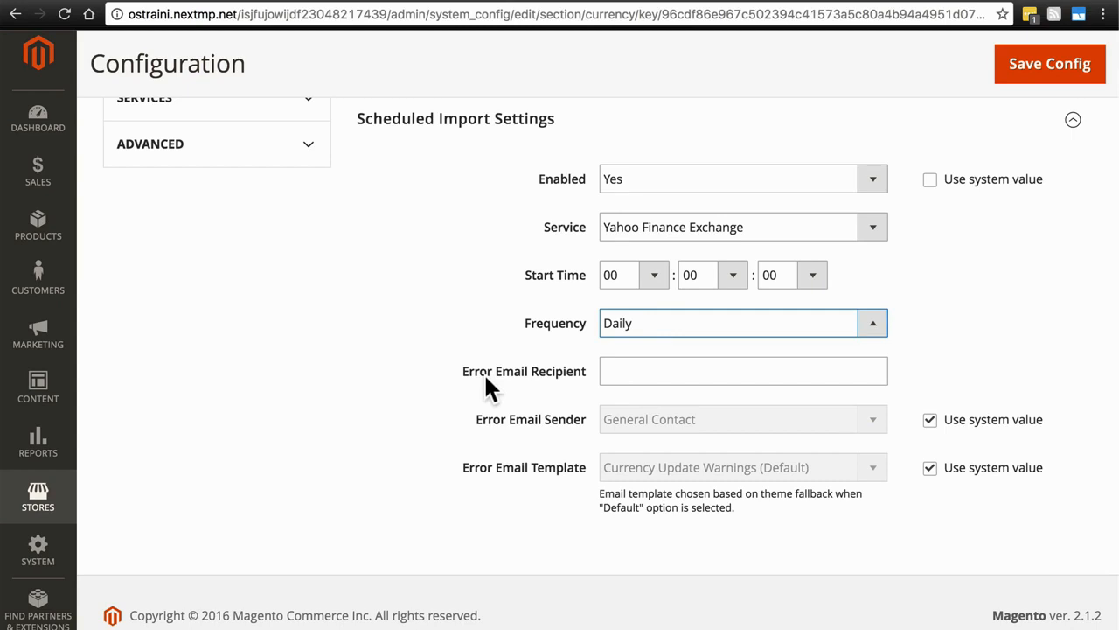
left_click(626, 372)
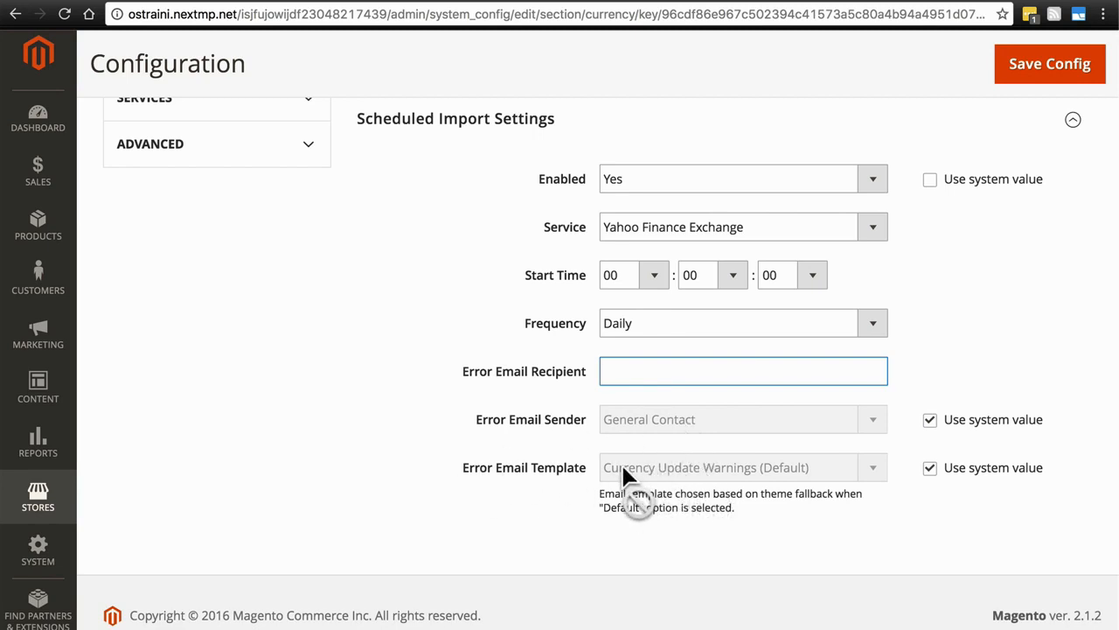
- Set Enabled to No for the scheduled currency import and restore its use of the system value
scroll(538, 480, "up", 3)
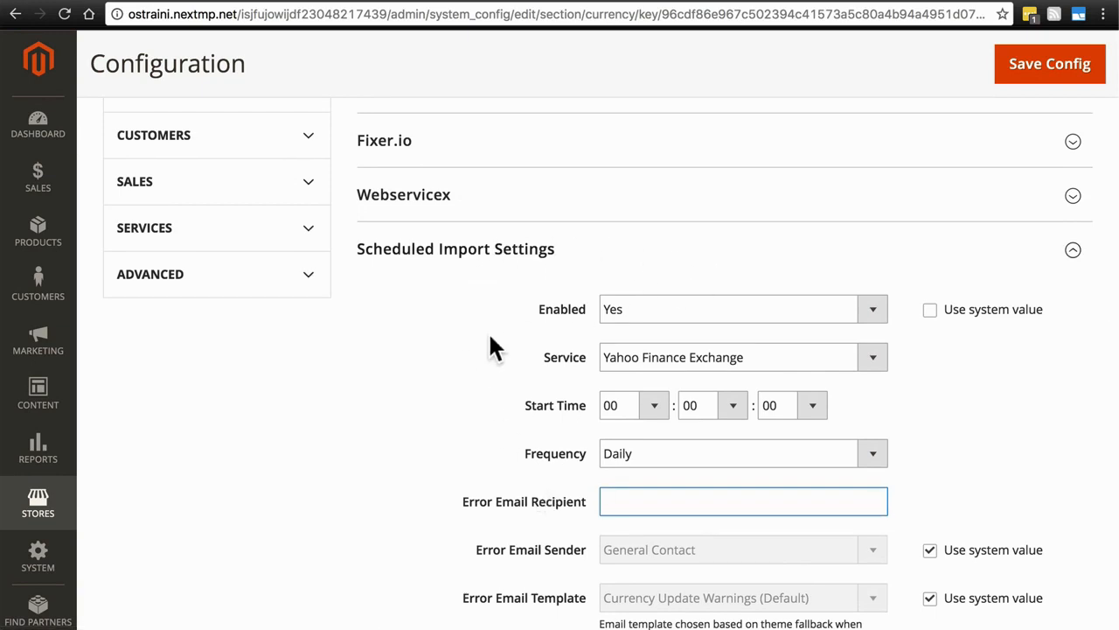
left_click(646, 310)
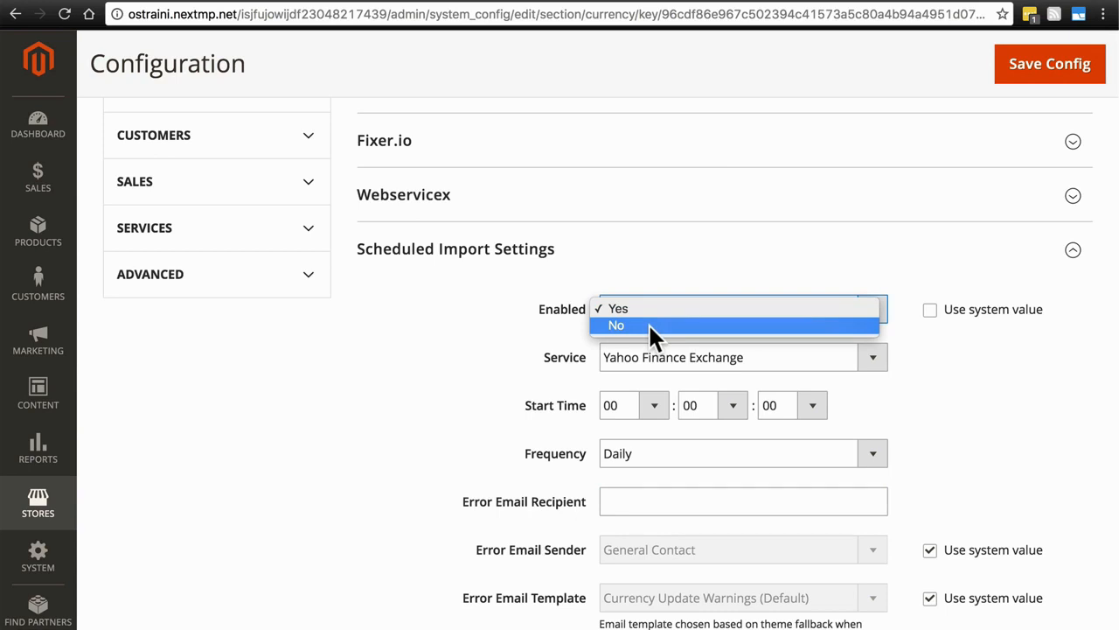
left_click(648, 322)
left_click(930, 311)
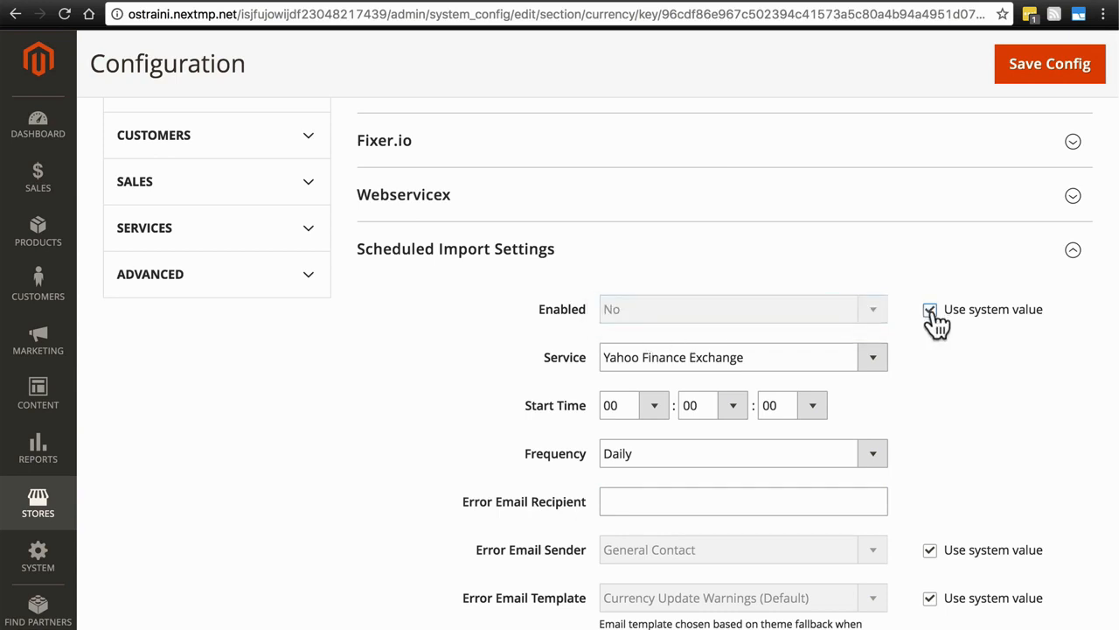
scroll(516, 463, "up", 3)
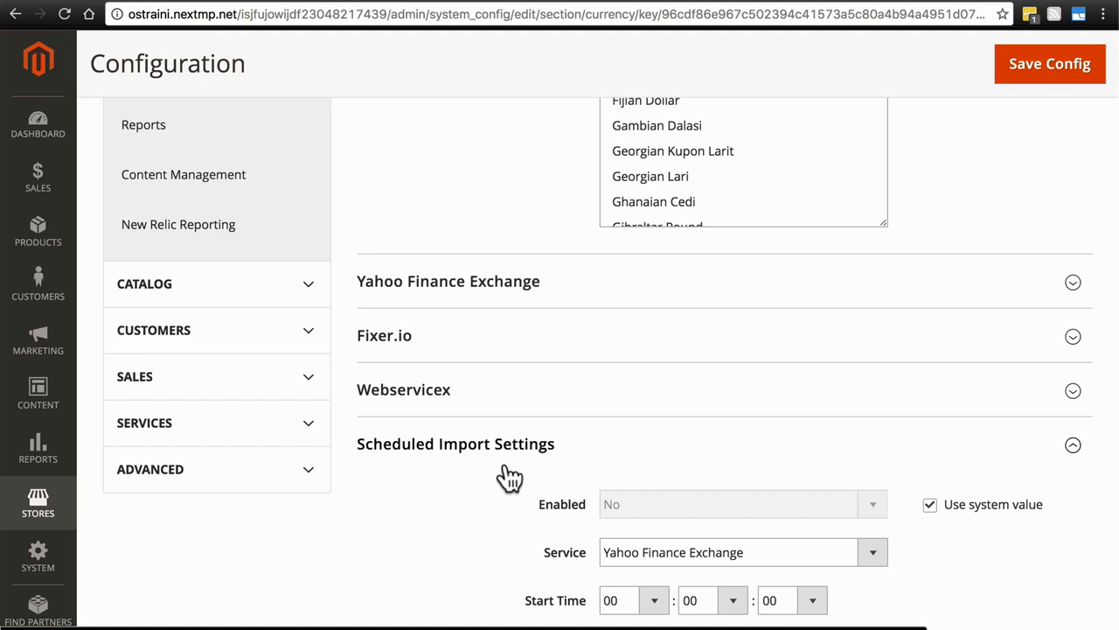
scroll(460, 499, "down", 3)
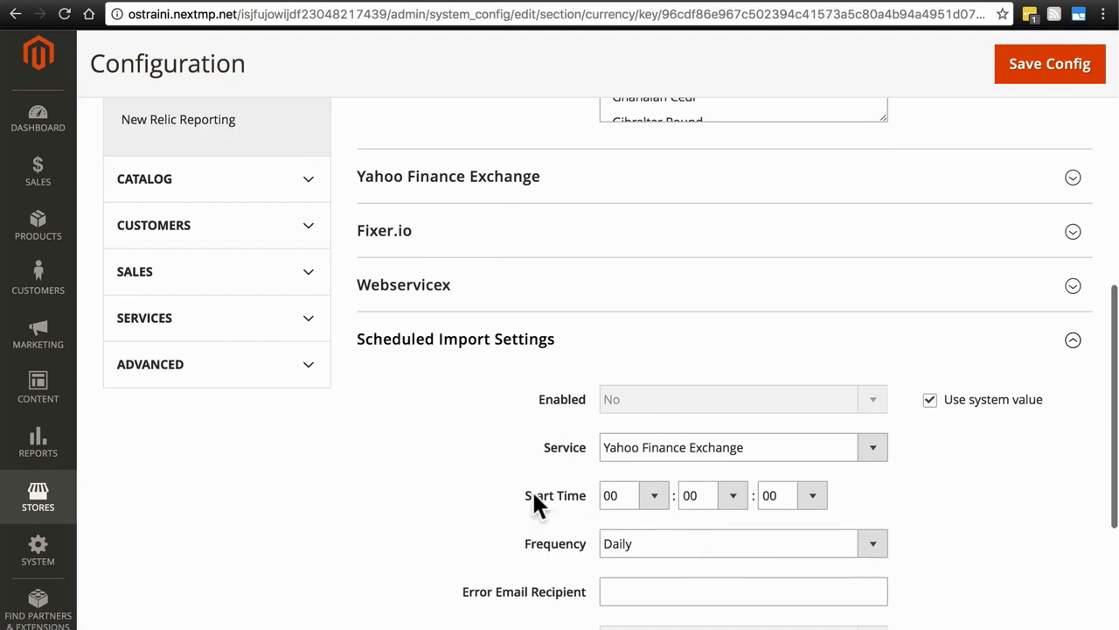
scroll(536, 500, "down", 3)
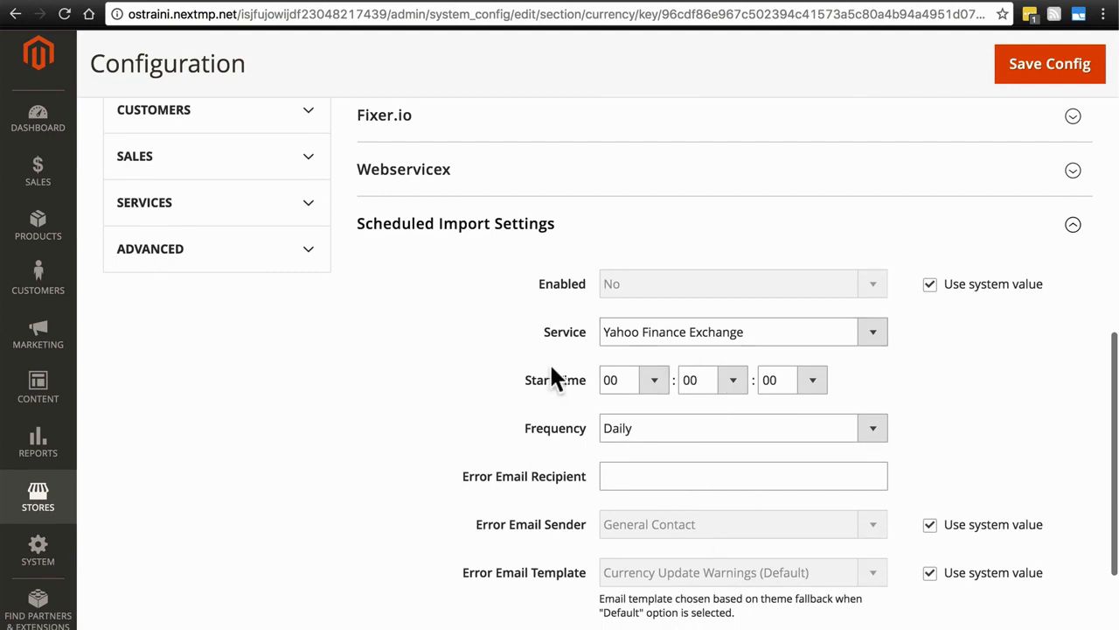